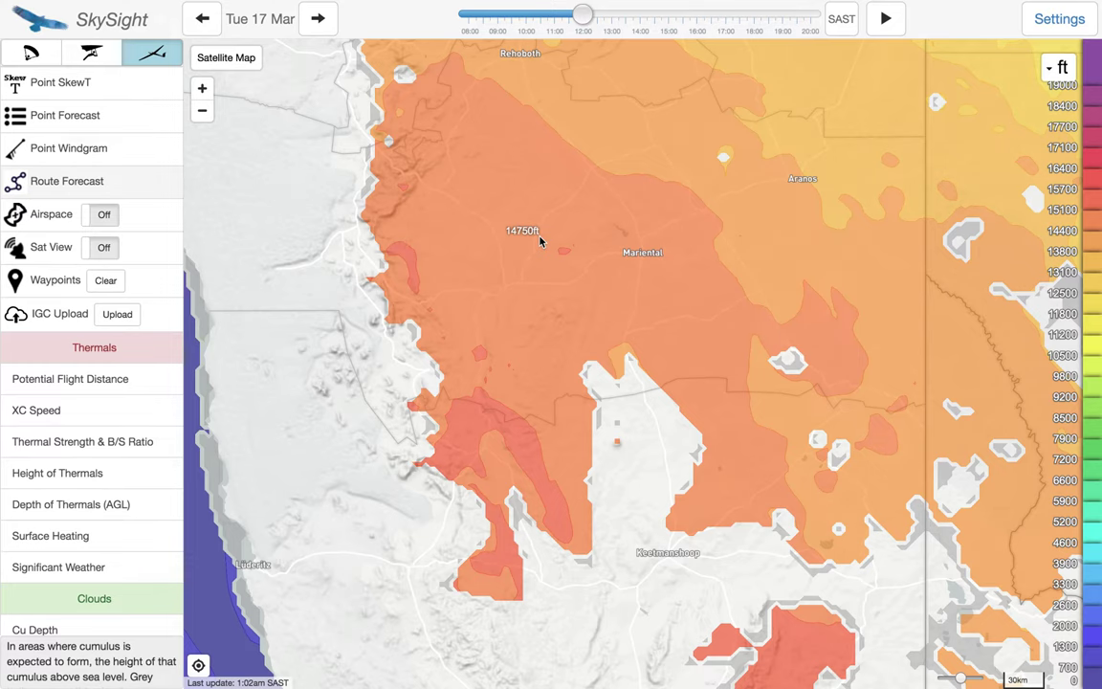
# Step: Pan and zoom the cloud-height map to centre Mariental, then open the Settings list
pyautogui.moveTo(682, 250); pyautogui.dragTo(602, 273)
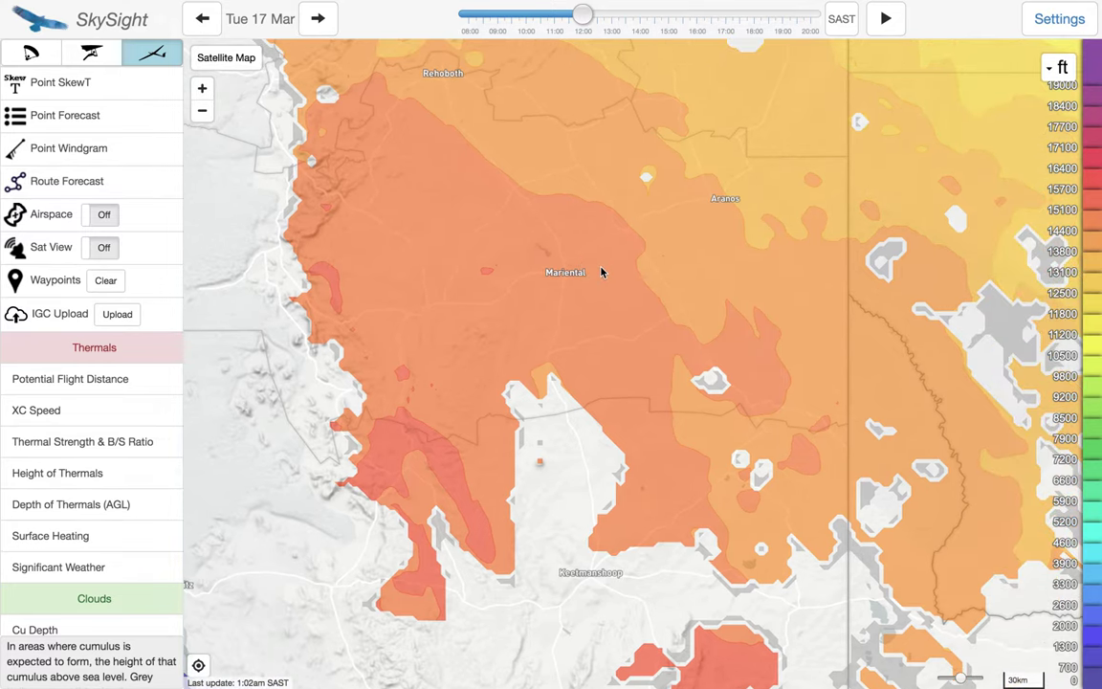
pyautogui.scroll(-2, 602, 273)
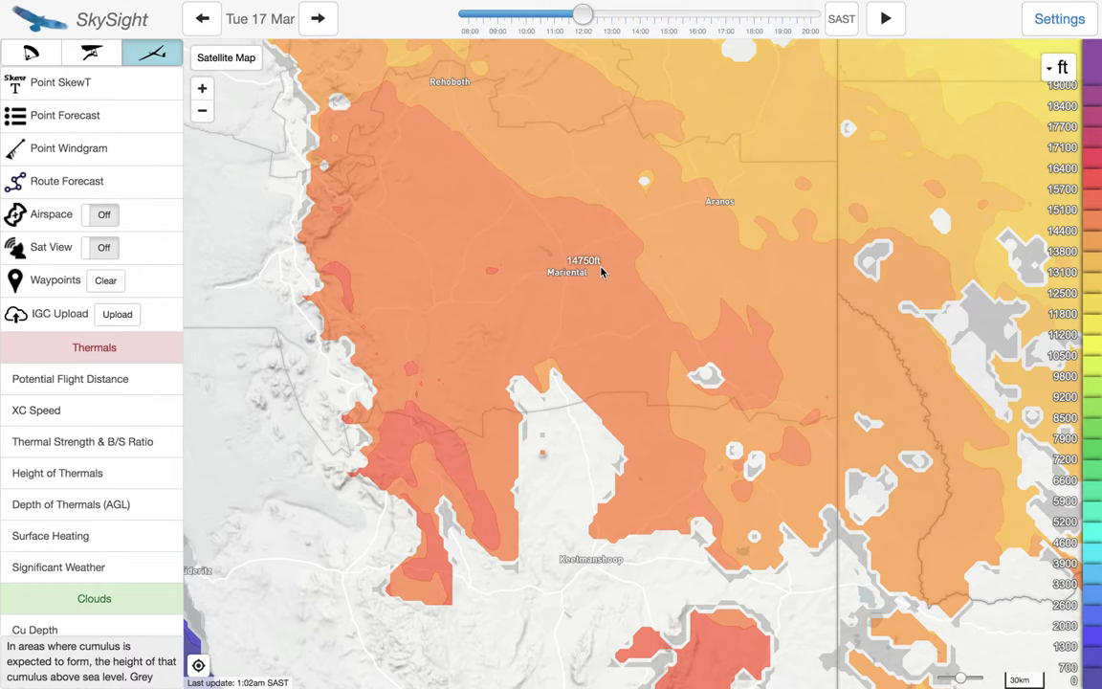
pyautogui.moveTo(628, 255); pyautogui.dragTo(584, 289)
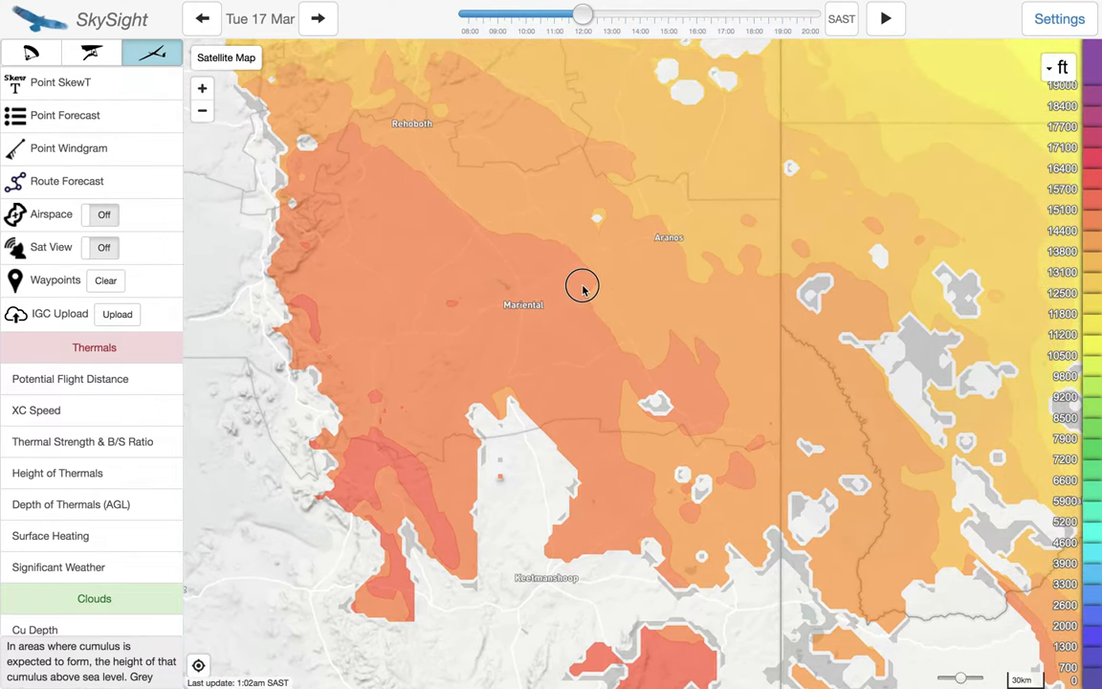
pyautogui.moveTo(524, 308)
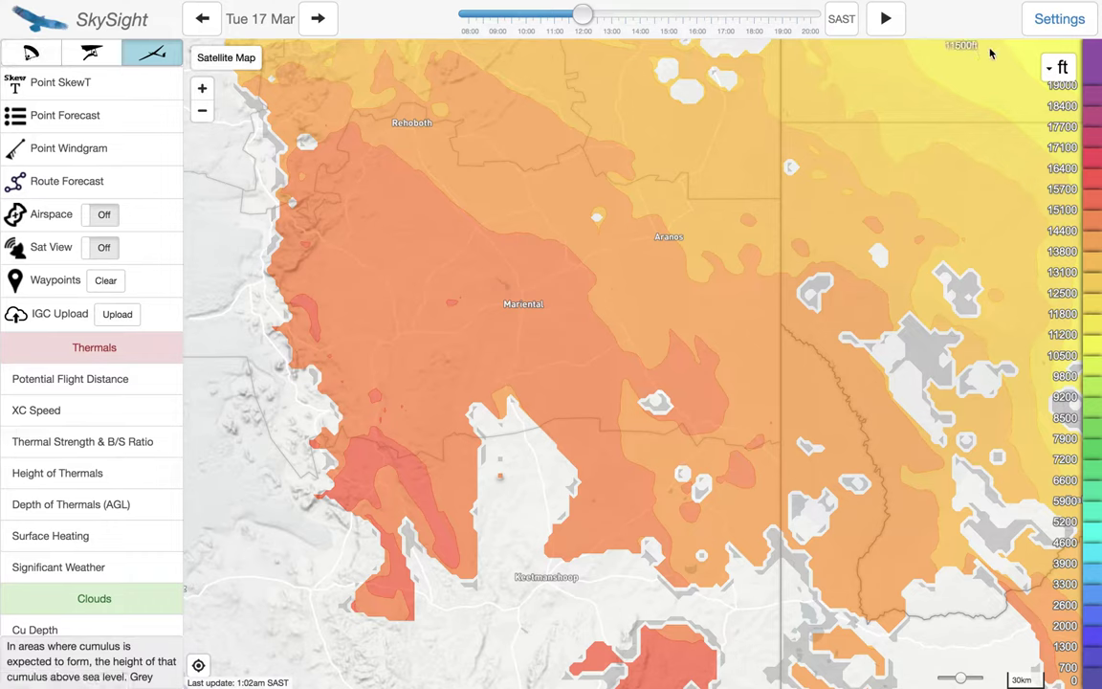
pyautogui.click(1051, 19)
# Step: On the Account page, change Pilot/Glider Factor from 80 to 100 and update the profile
pyautogui.click(1016, 464)
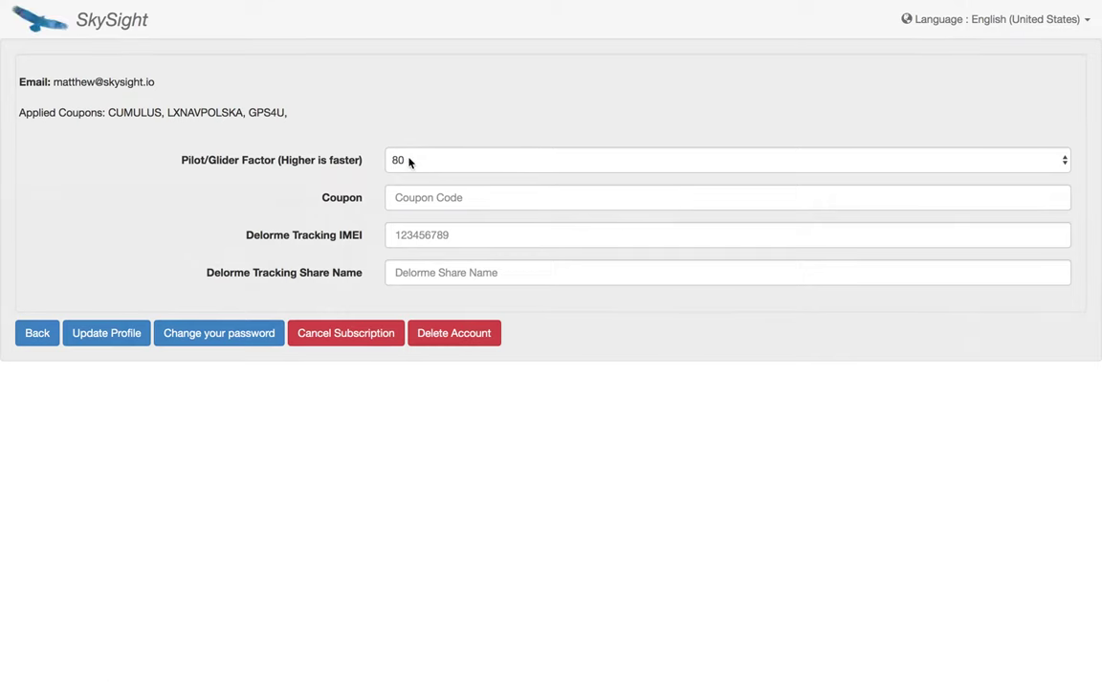
pyautogui.click(408, 160)
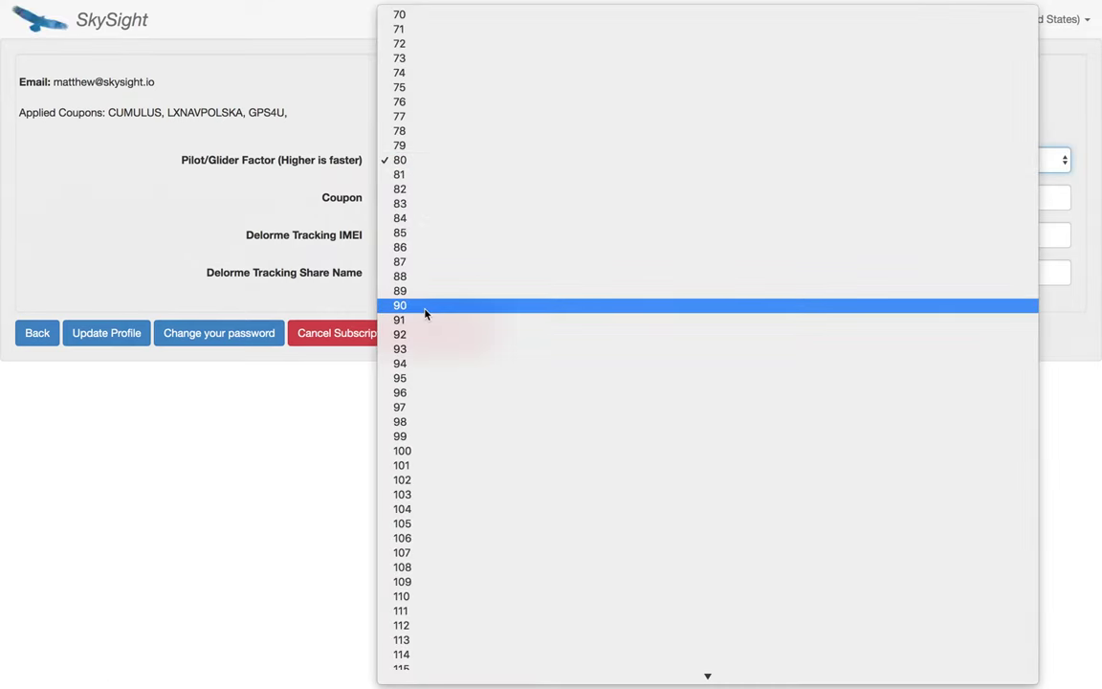
pyautogui.scroll(-5, 449, 262)
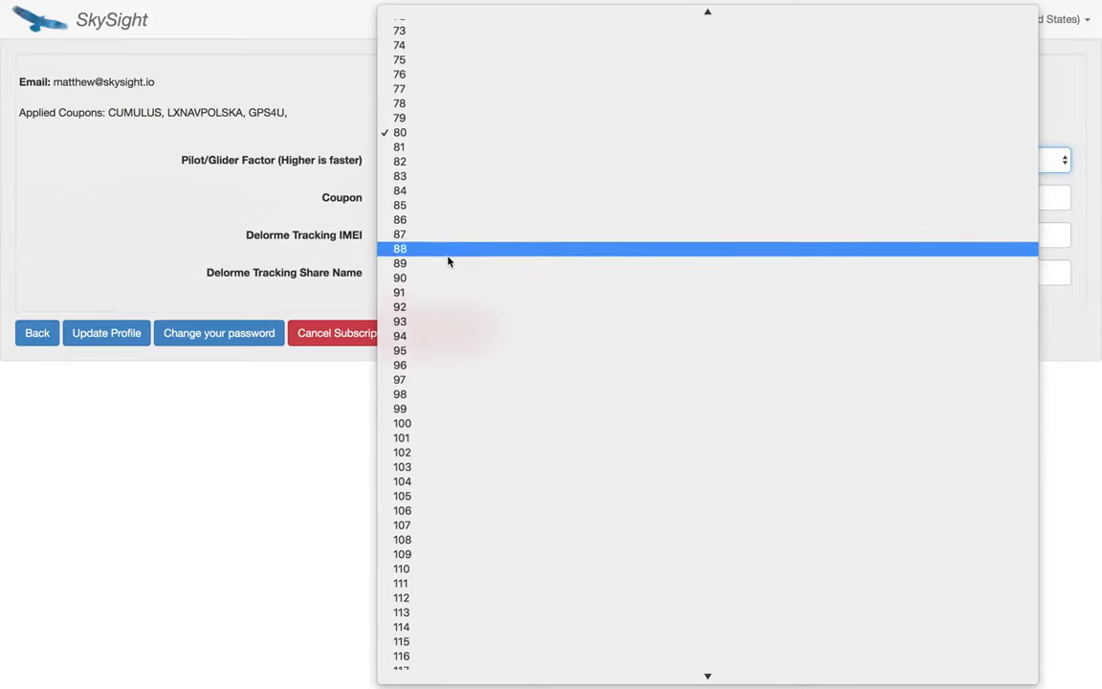
pyautogui.scroll(5, 449, 261)
pyautogui.scroll(-5, 448, 262)
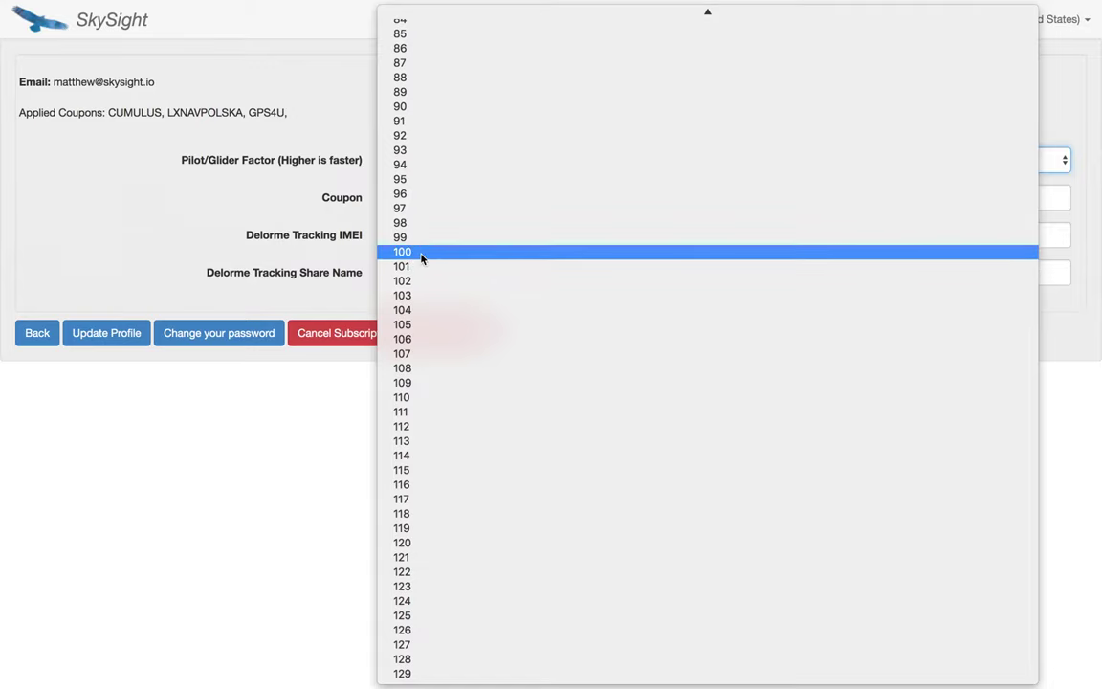
pyautogui.click(422, 254)
pyautogui.click(91, 335)
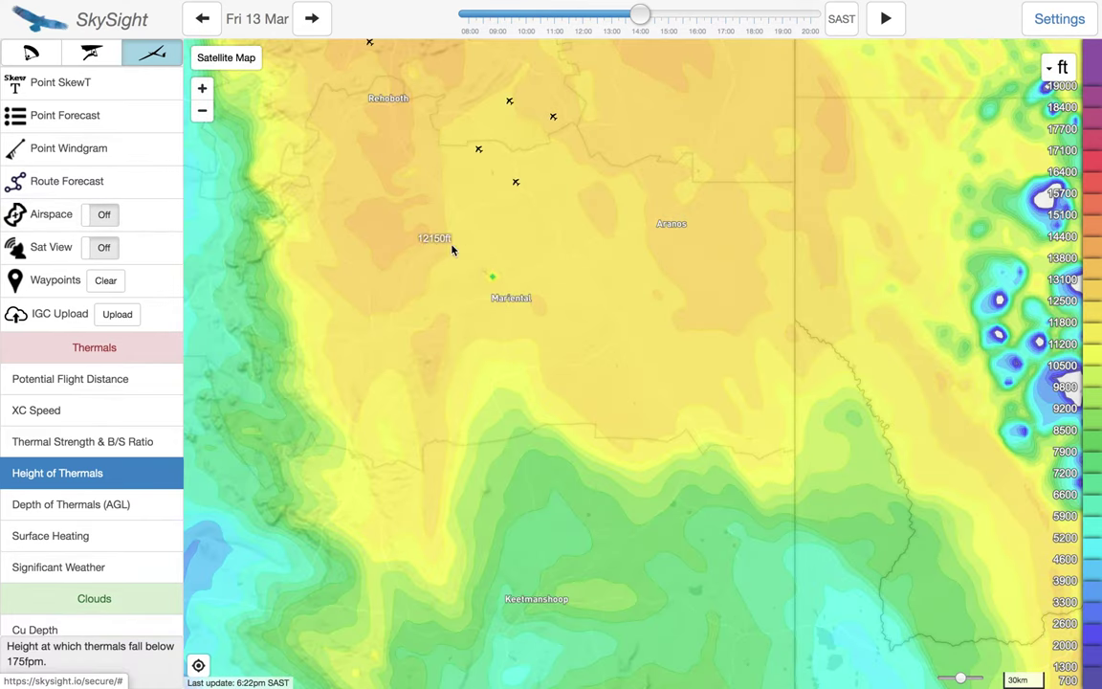
# Step: Pan the Fri 13 Mar Height of Thermals map to recentre Mariental
pyautogui.moveTo(516, 308); pyautogui.dragTo(553, 342)
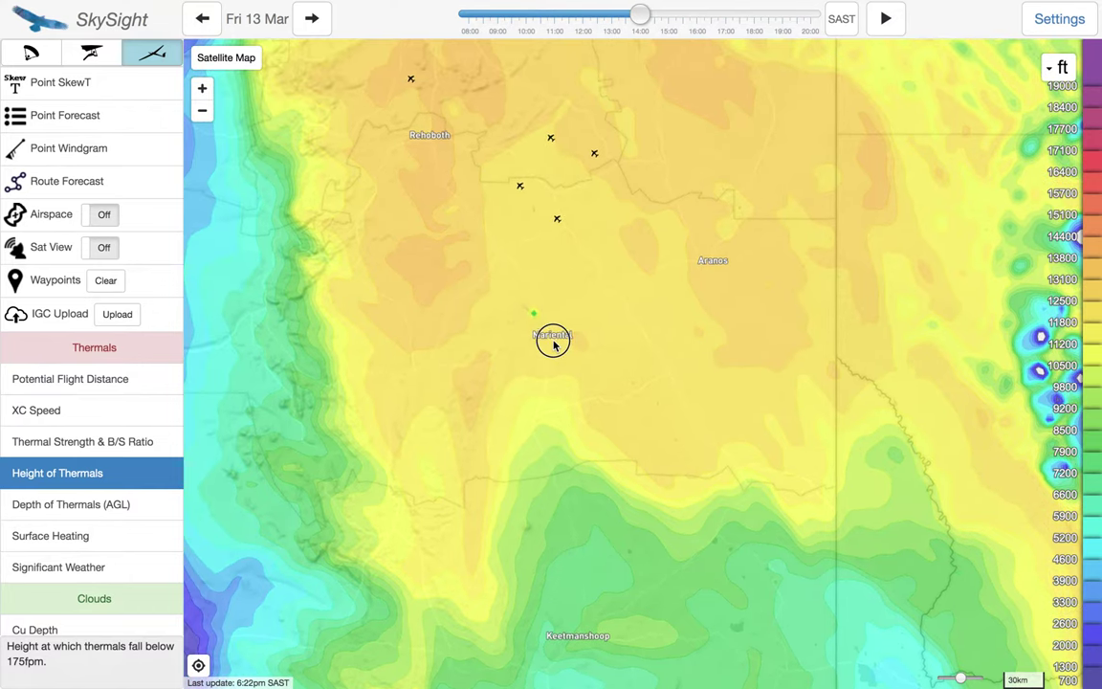
# Step: Start a Route Forecast and place the first task point at Mariental
pyautogui.click(97, 185)
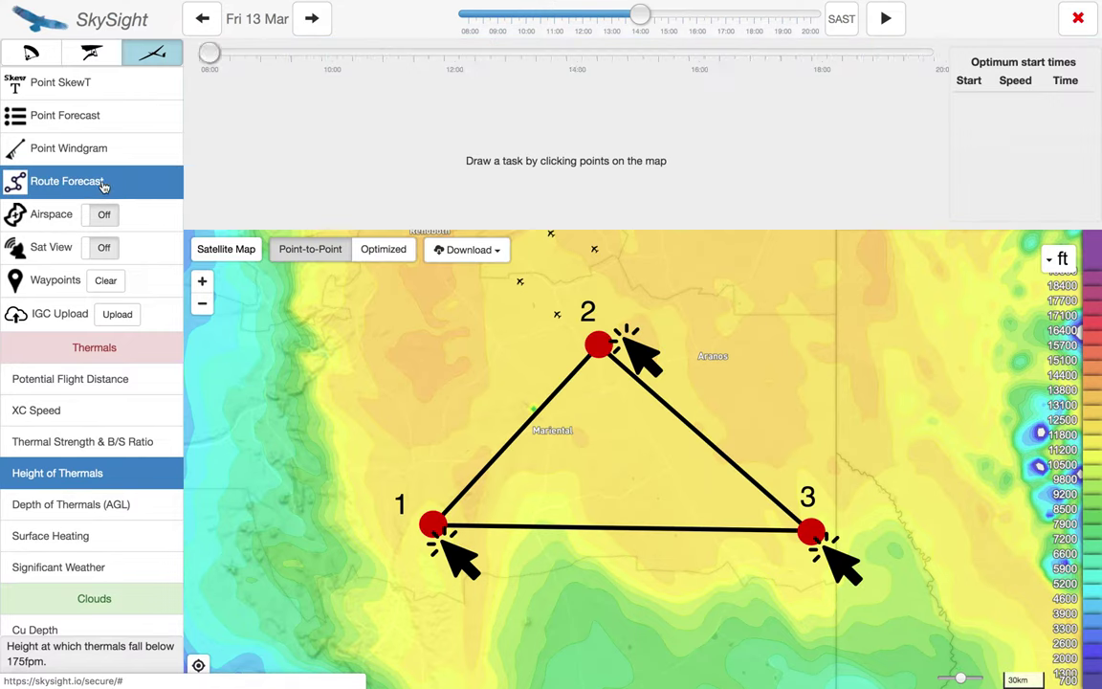
pyautogui.click(556, 437)
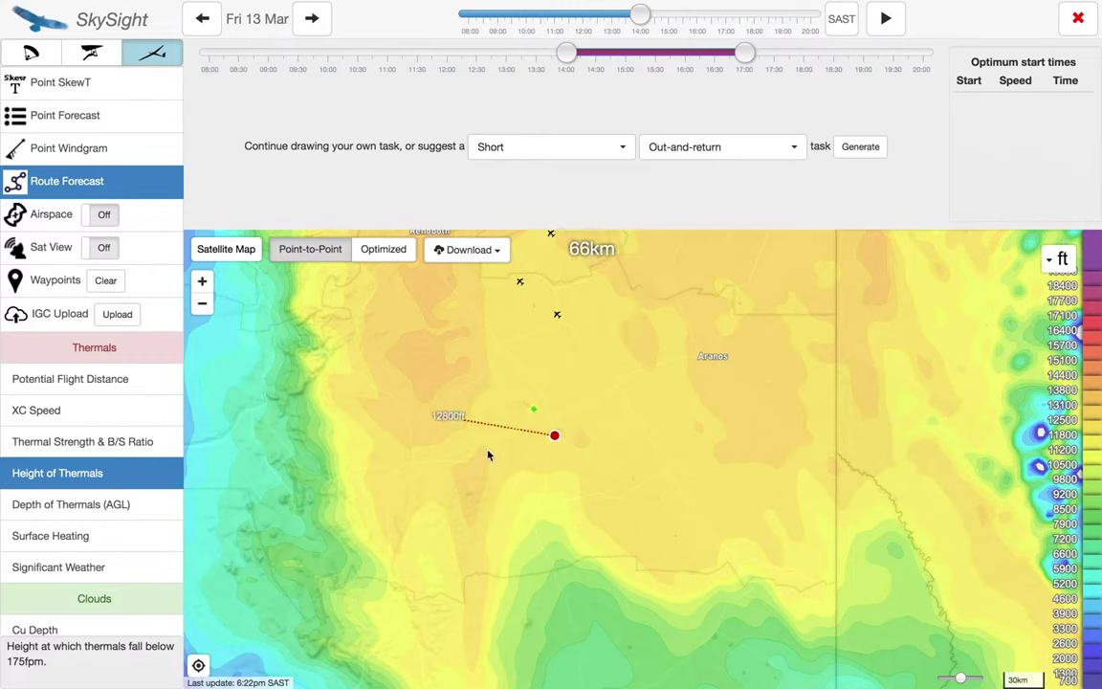
# Step: Choose Medium as the task length and Triangle as the task shape
pyautogui.click(545, 149)
pyautogui.click(551, 196)
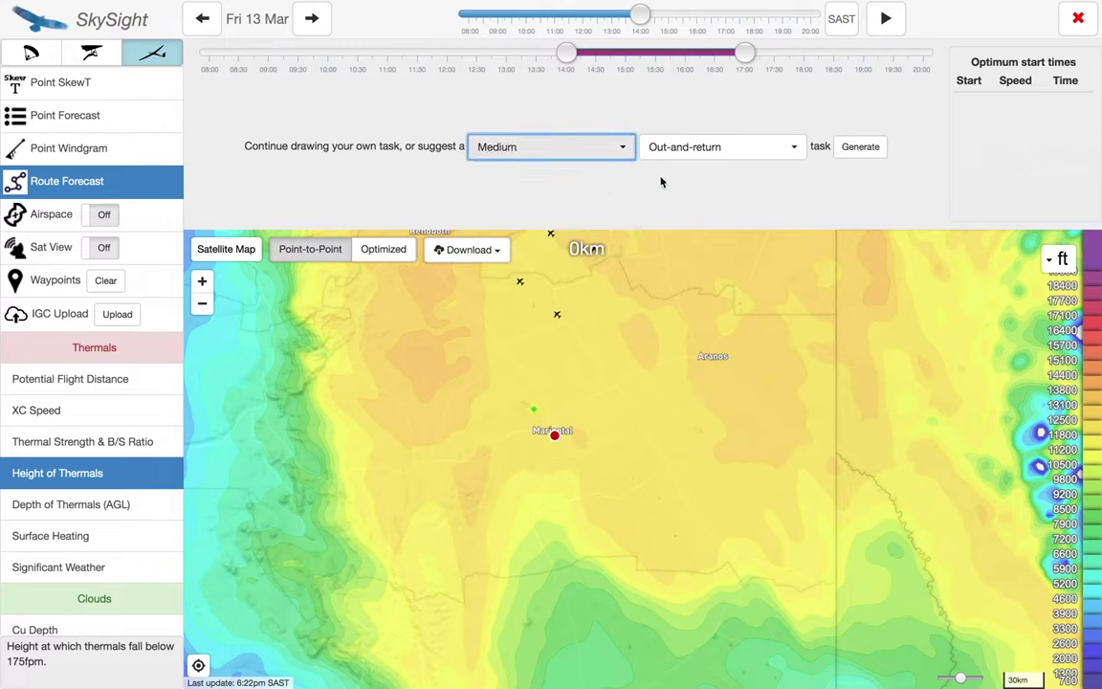
pyautogui.click(743, 158)
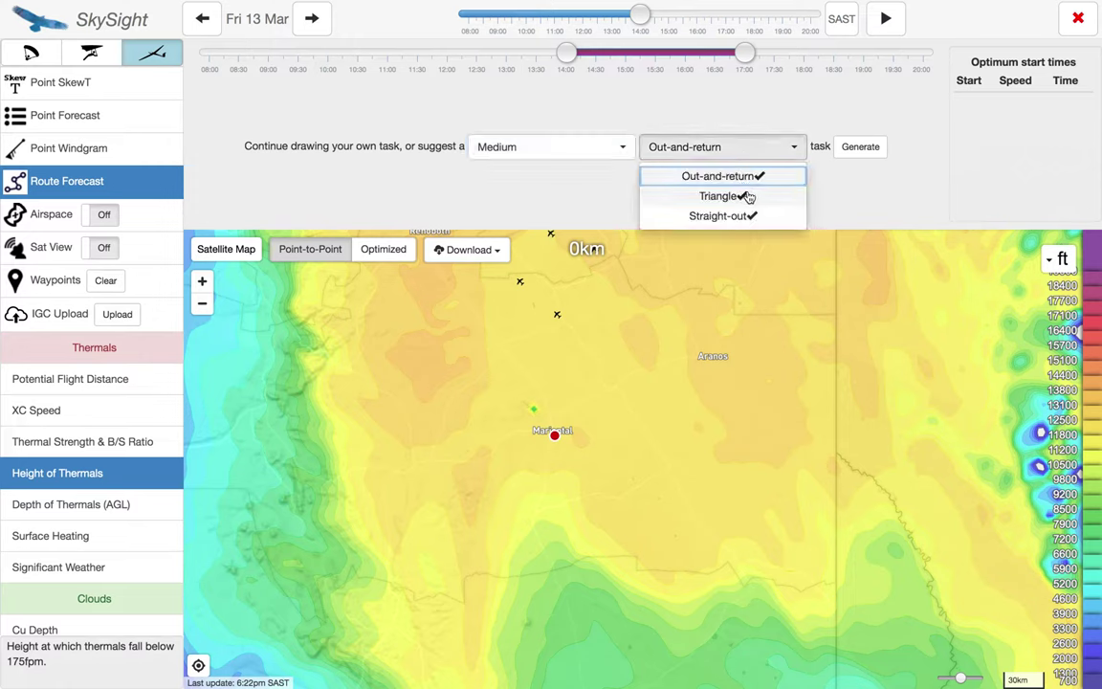
pyautogui.click(743, 197)
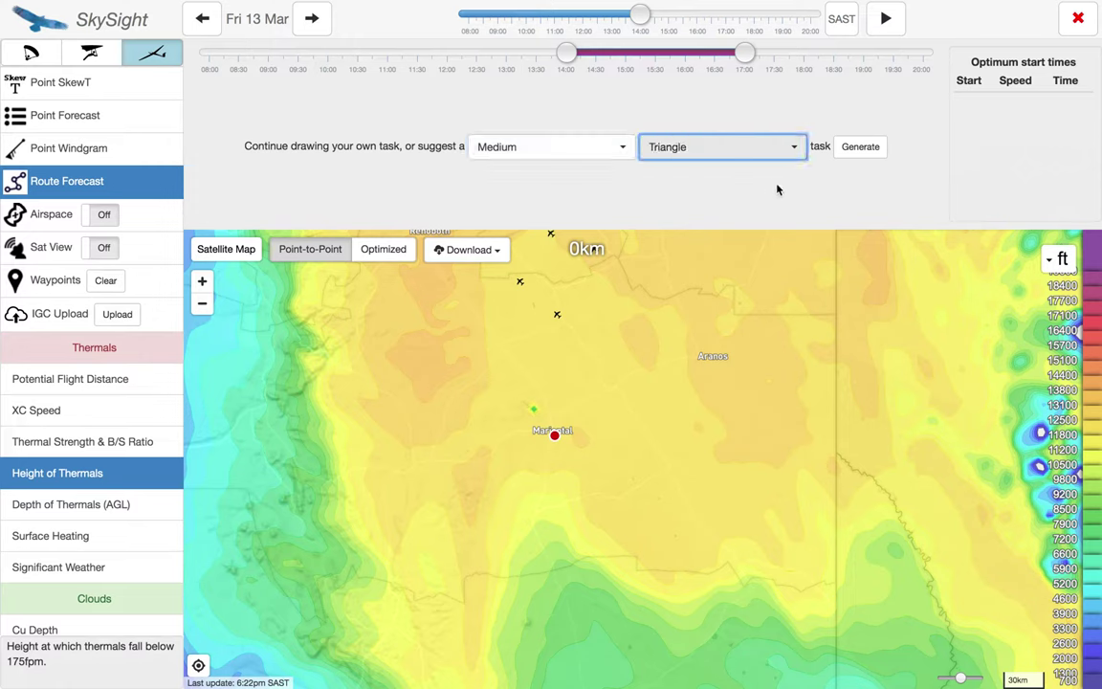
# Step: Generate the suggested 536km Medium triangle task from Mariental
pyautogui.click(858, 148)
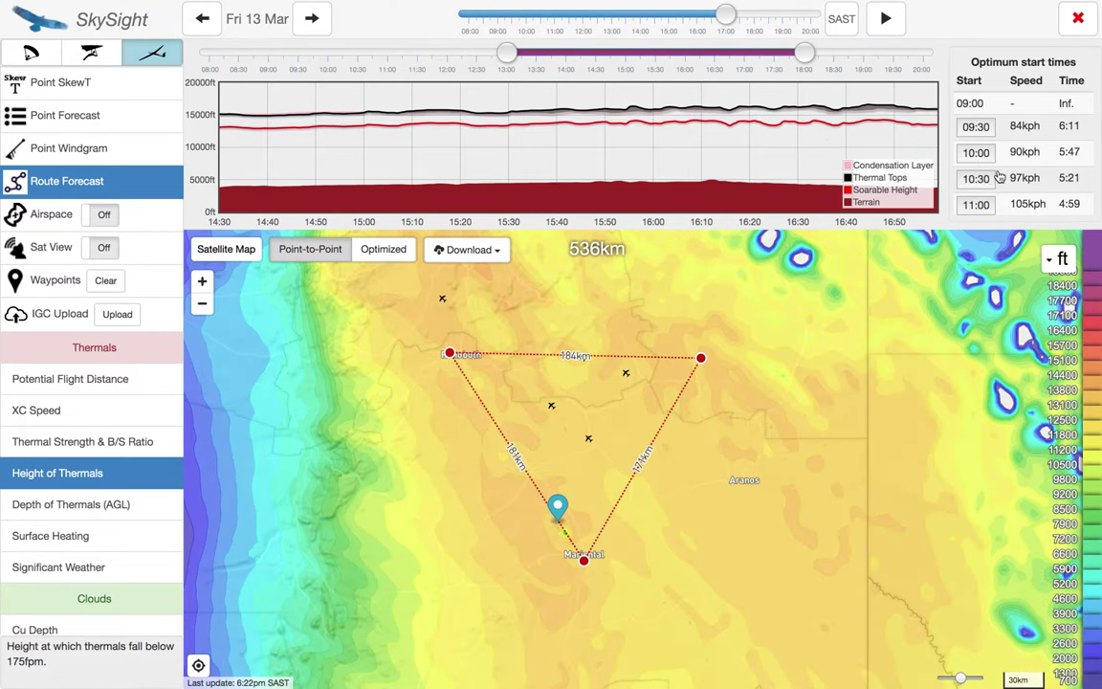
# Step: Review the optimum start times table and switch the triangle to the Optimized flight path
pyautogui.scroll(-5, 1042, 142)
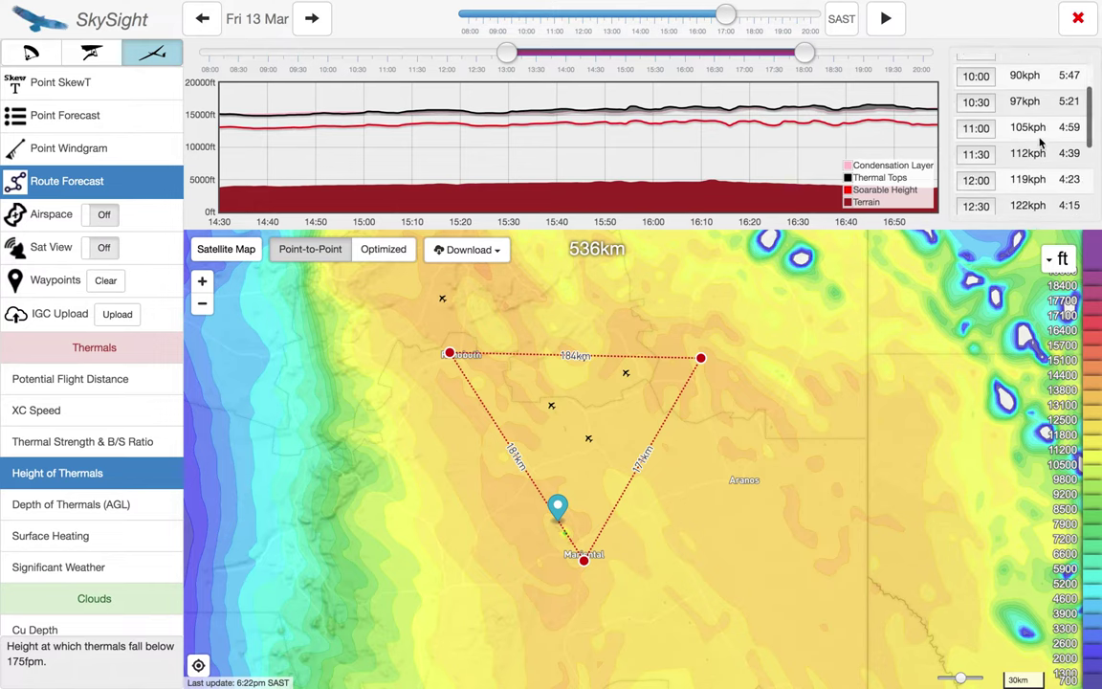
pyautogui.scroll(3, 1041, 142)
pyautogui.scroll(2, 1041, 141)
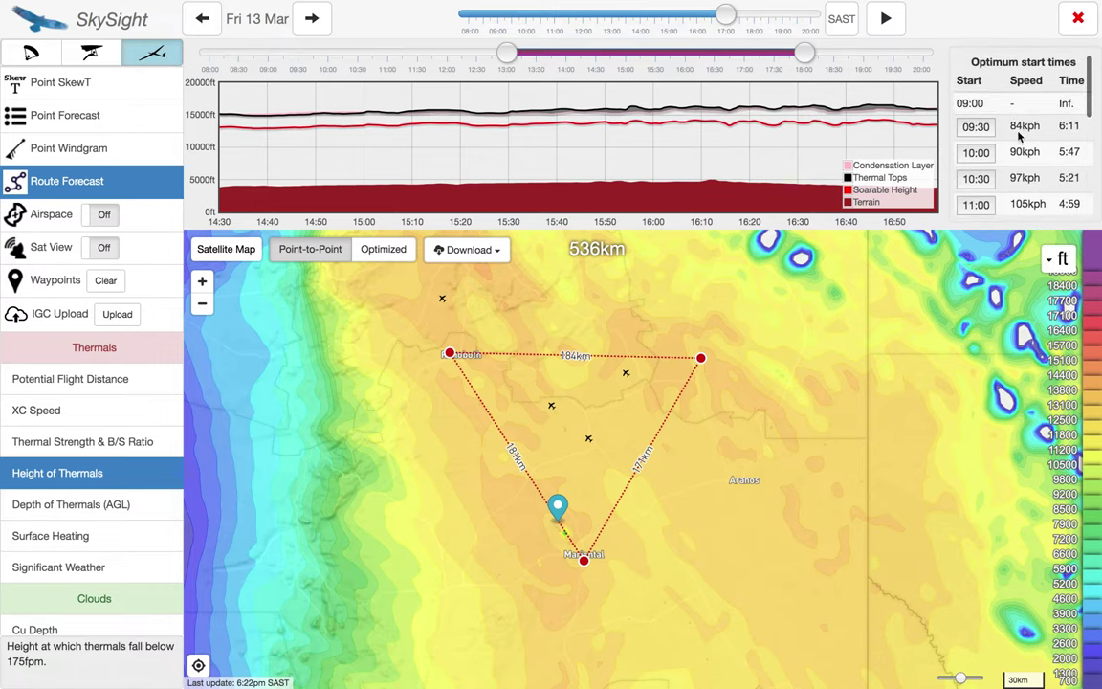
pyautogui.scroll(-8, 1020, 136)
pyautogui.scroll(2, 1018, 133)
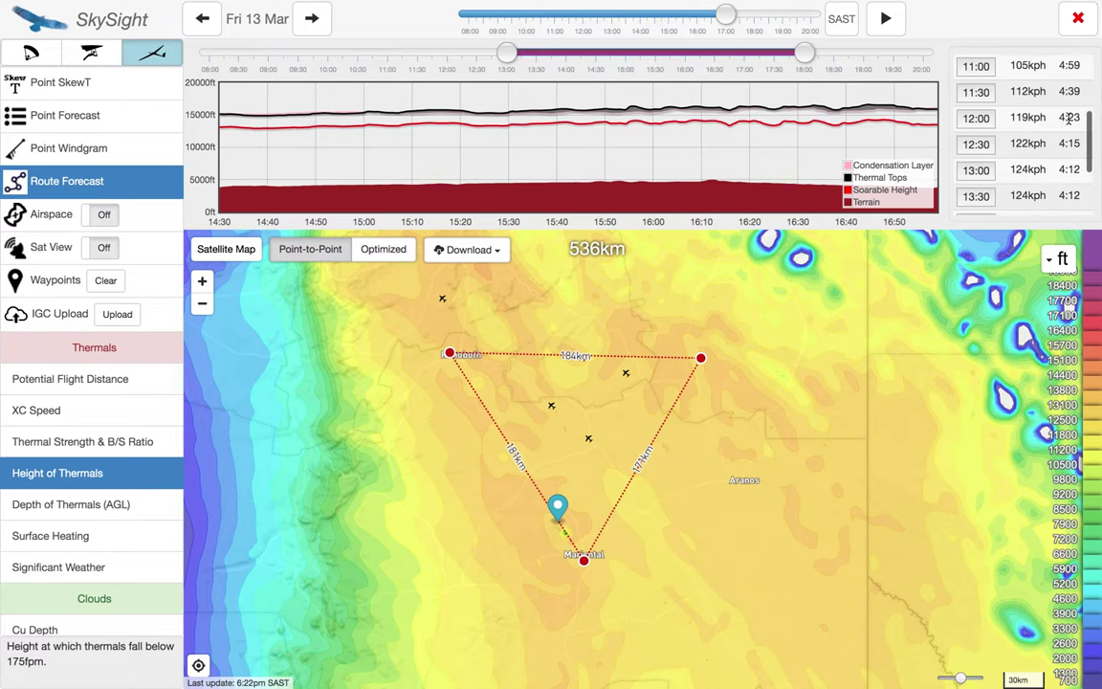
pyautogui.scroll(-2, 1046, 141)
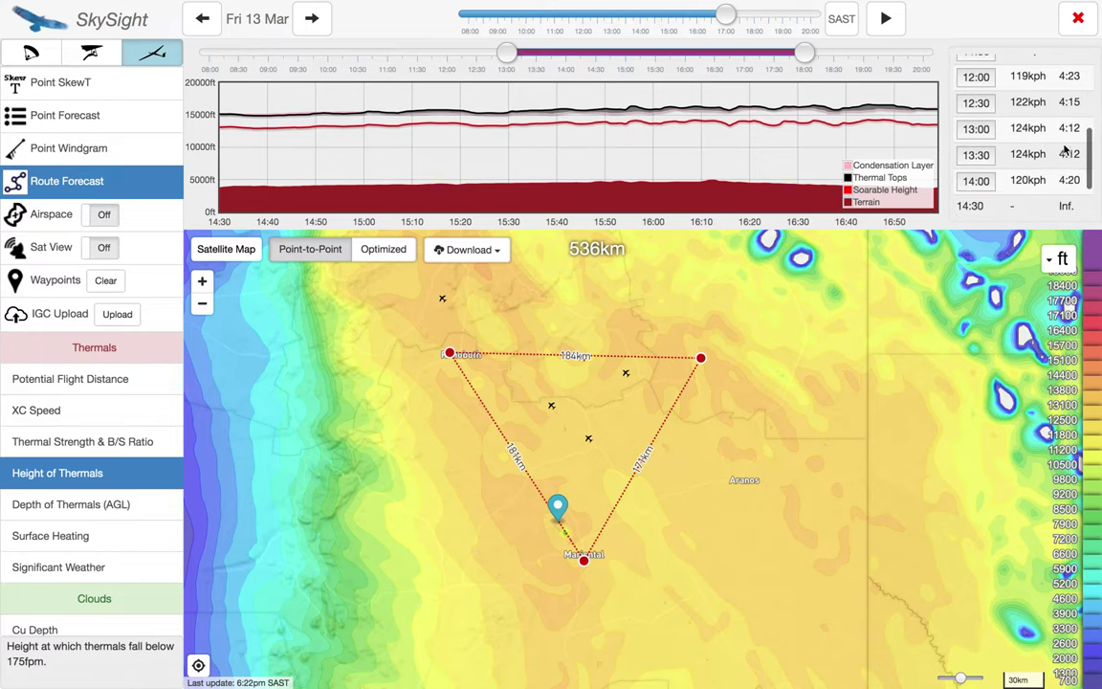
pyautogui.click(986, 137)
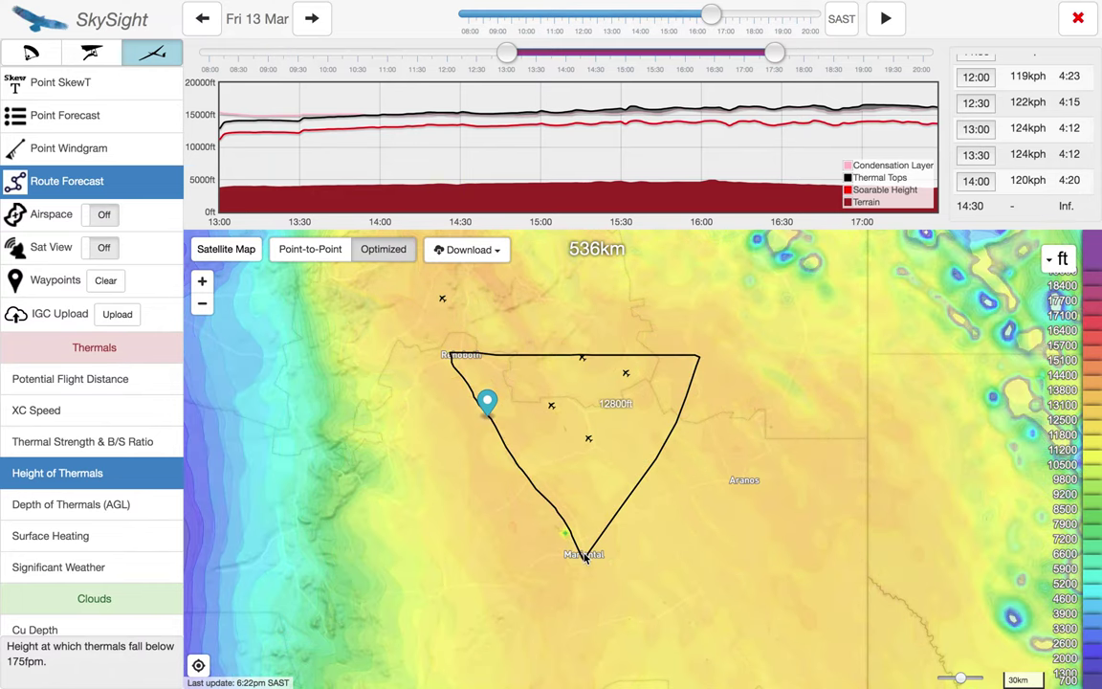
# Step: Set the forecast time to about 13:05, zoom into the triangle, and turn Route Forecast off
pyautogui.click(231, 181)
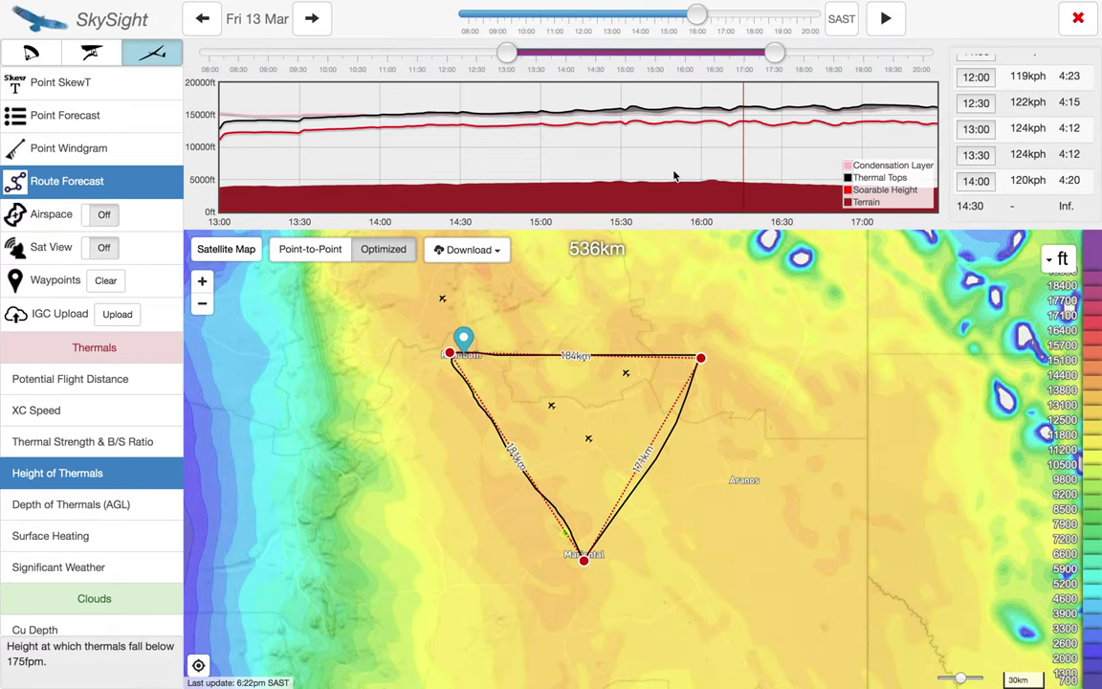
pyautogui.scroll(2, 667, 466)
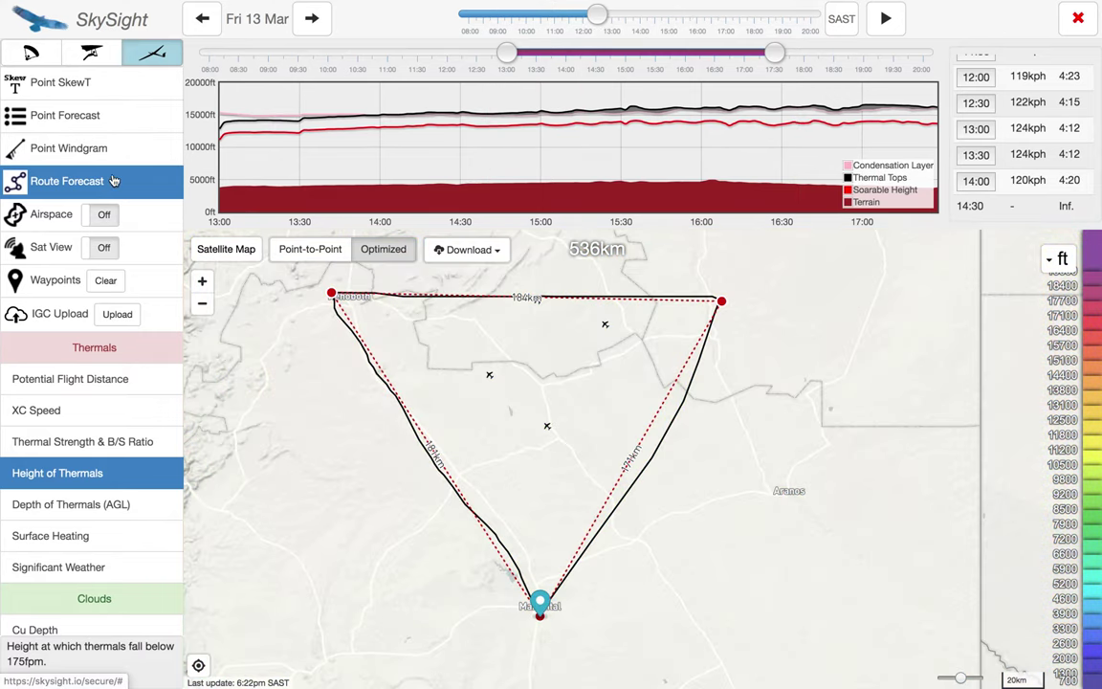
pyautogui.click(114, 181)
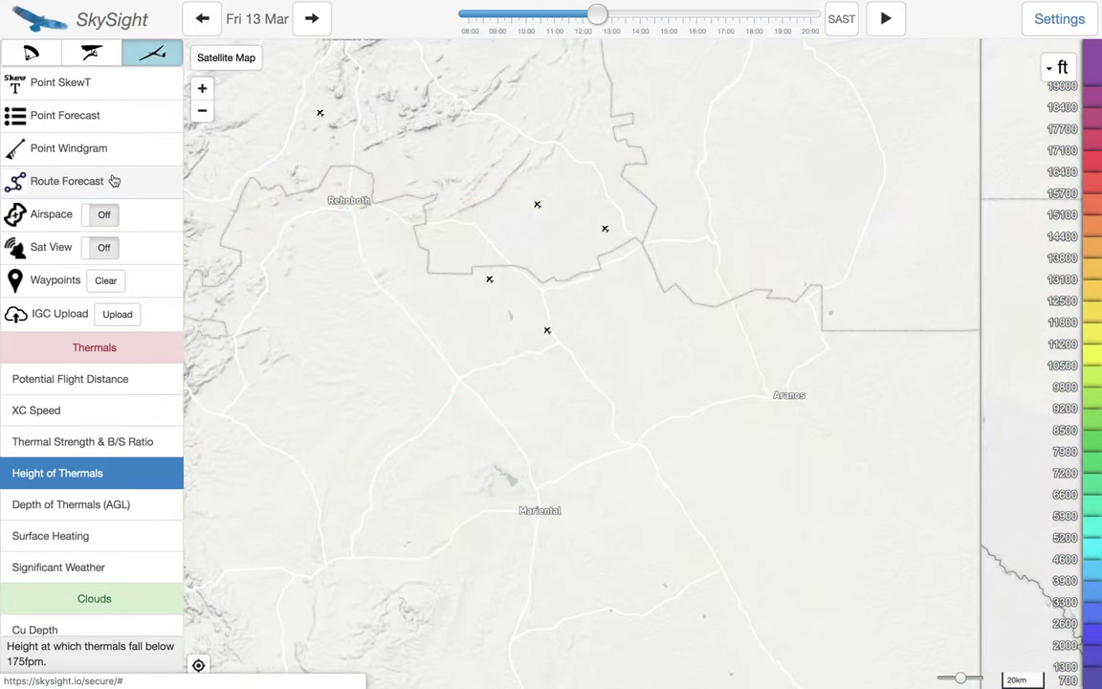
# Step: Draw a 216km out-and-return from Mariental to a turnpoint 108km north, then scrub the forecast time
pyautogui.click(111, 181)
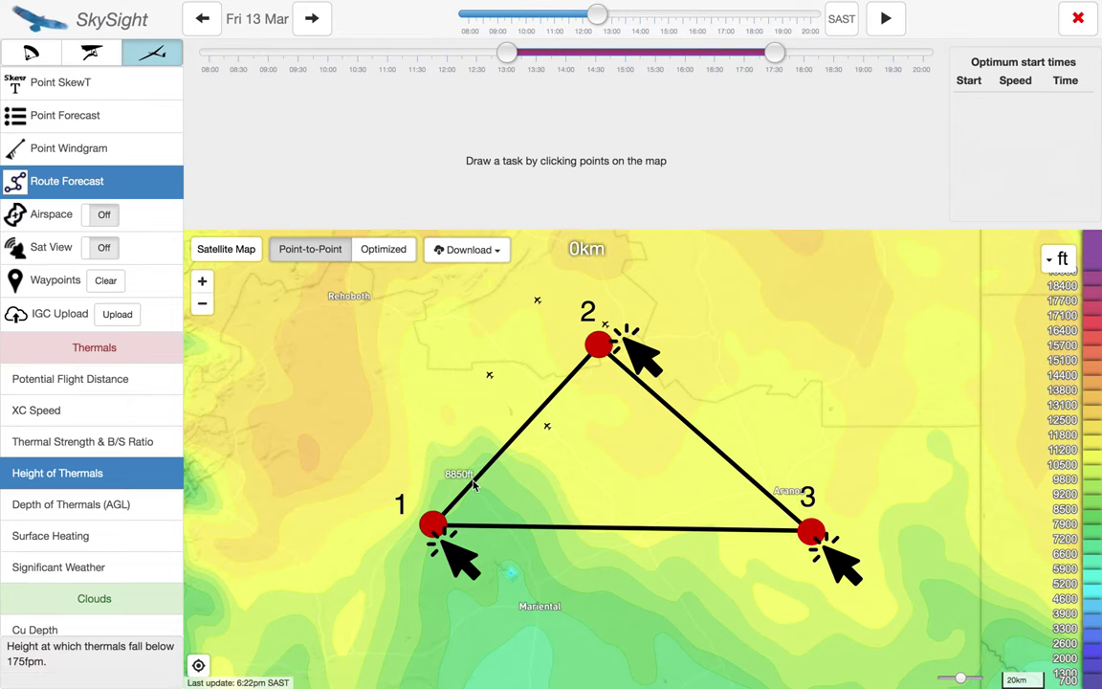
pyautogui.click(521, 583)
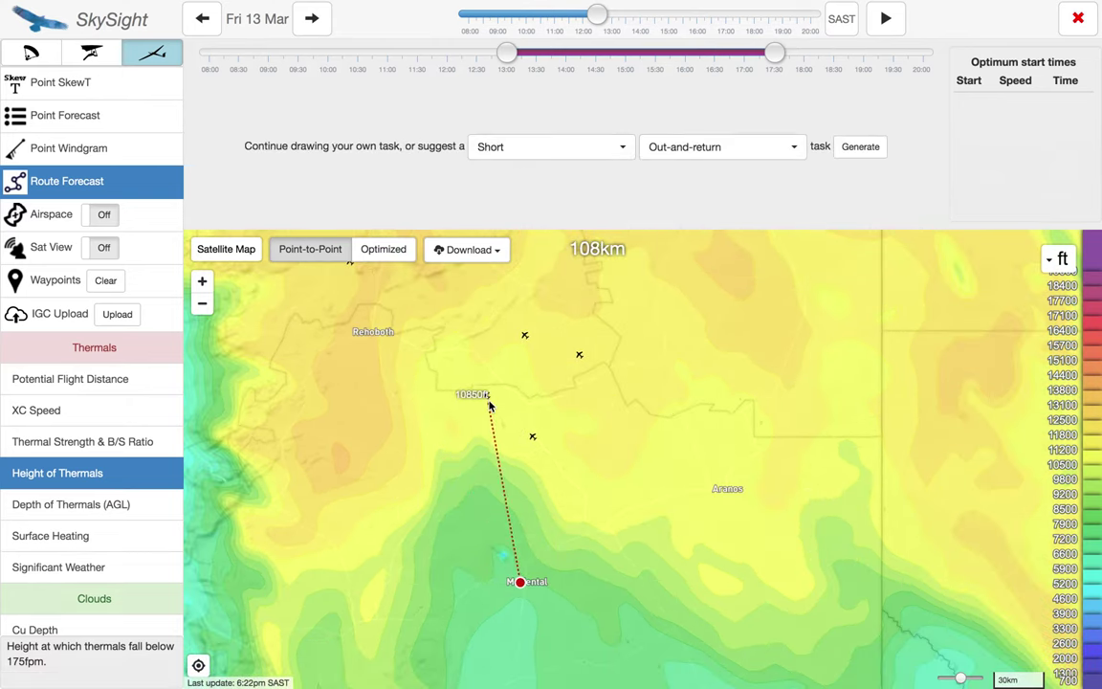
pyautogui.click(488, 402)
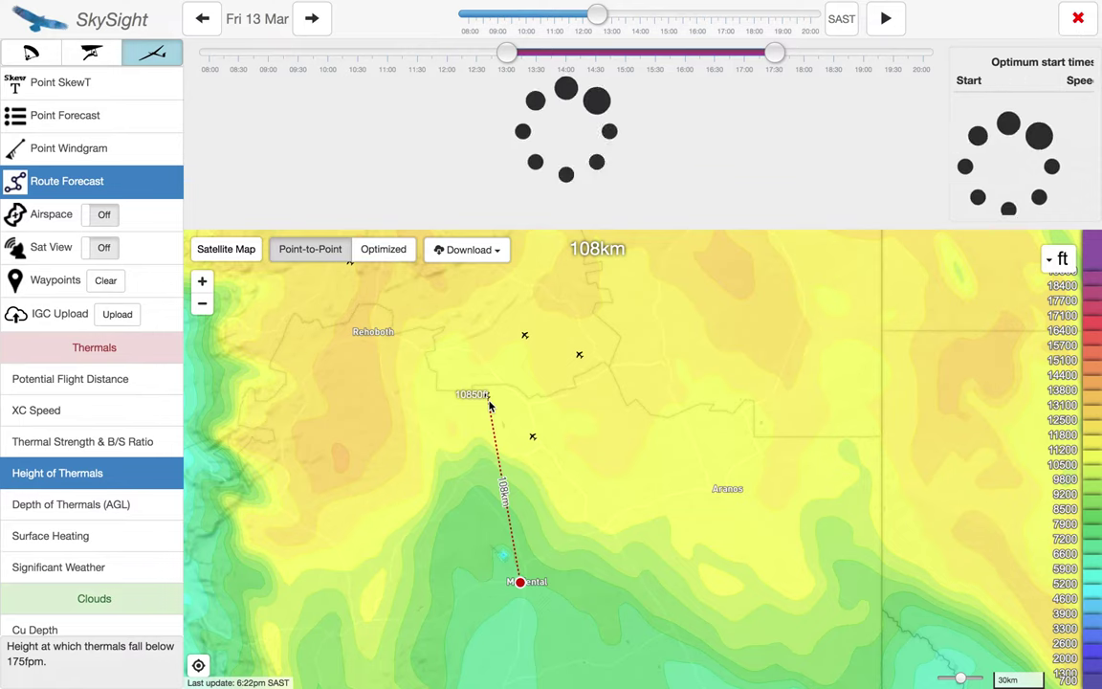
pyautogui.click(533, 581)
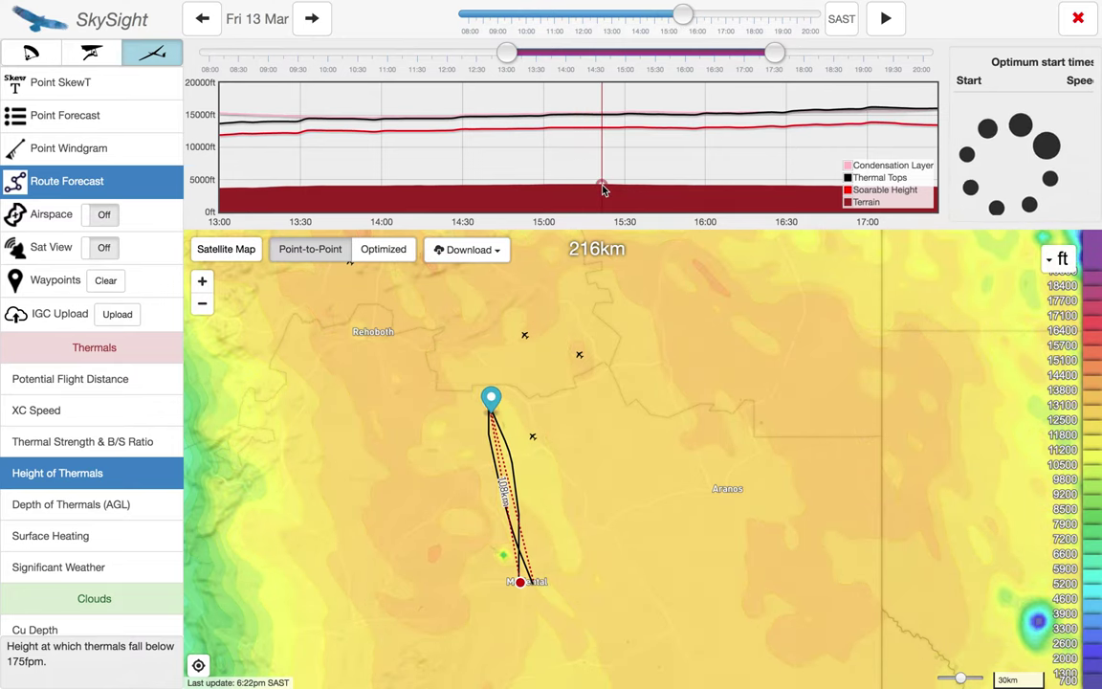
pyautogui.moveTo(394, 166)
pyautogui.mouseDown()
pyautogui.moveTo(253, 147)
pyautogui.moveTo(409, 142)
pyautogui.moveTo(443, 155)
pyautogui.moveTo(634, 165)
pyautogui.moveTo(802, 158)
pyautogui.mouseUp()
# Step: Set forecast time near 15:07, narrow the task window to 14:00–16:30, and scroll the start times
pyautogui.click(567, 116)
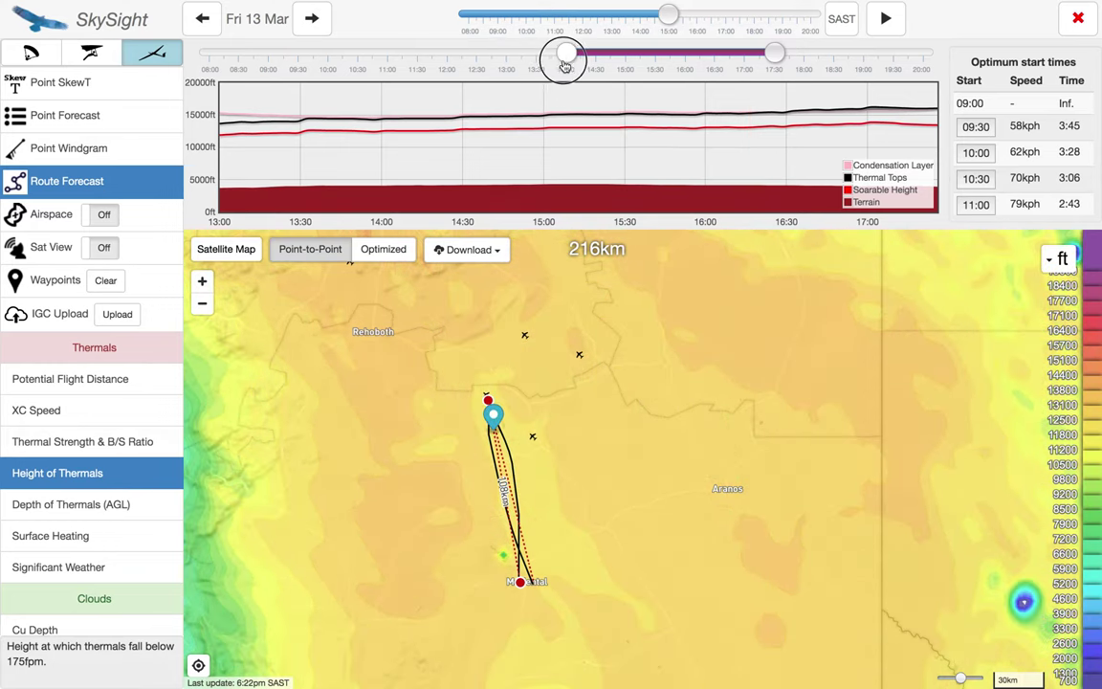
pyautogui.moveTo(775, 53); pyautogui.dragTo(715, 57)
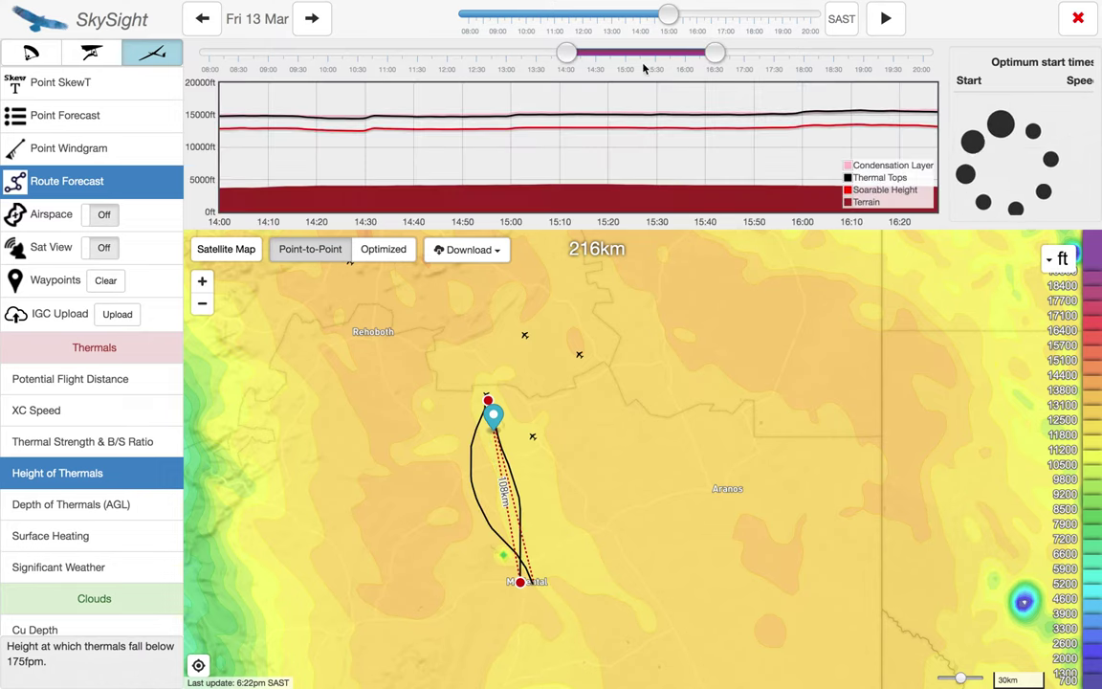
pyautogui.moveTo(668, 17)
pyautogui.mouseDown()
pyautogui.moveTo(539, 25)
pyautogui.moveTo(712, 18)
pyautogui.mouseUp()
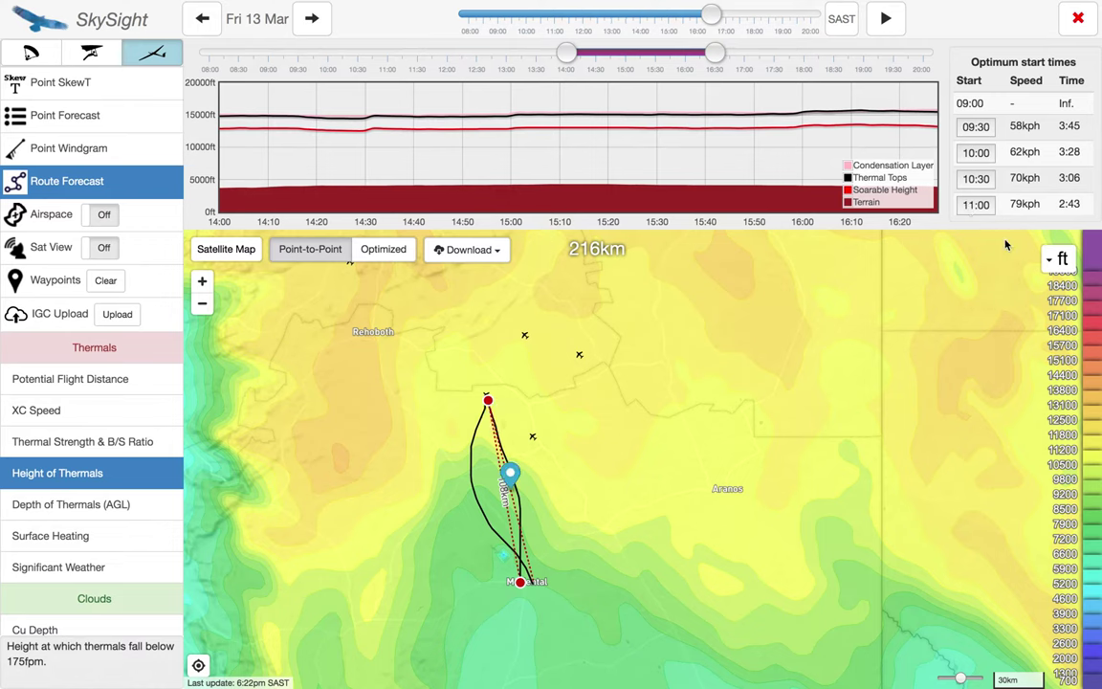
pyautogui.scroll(-5, 1002, 194)
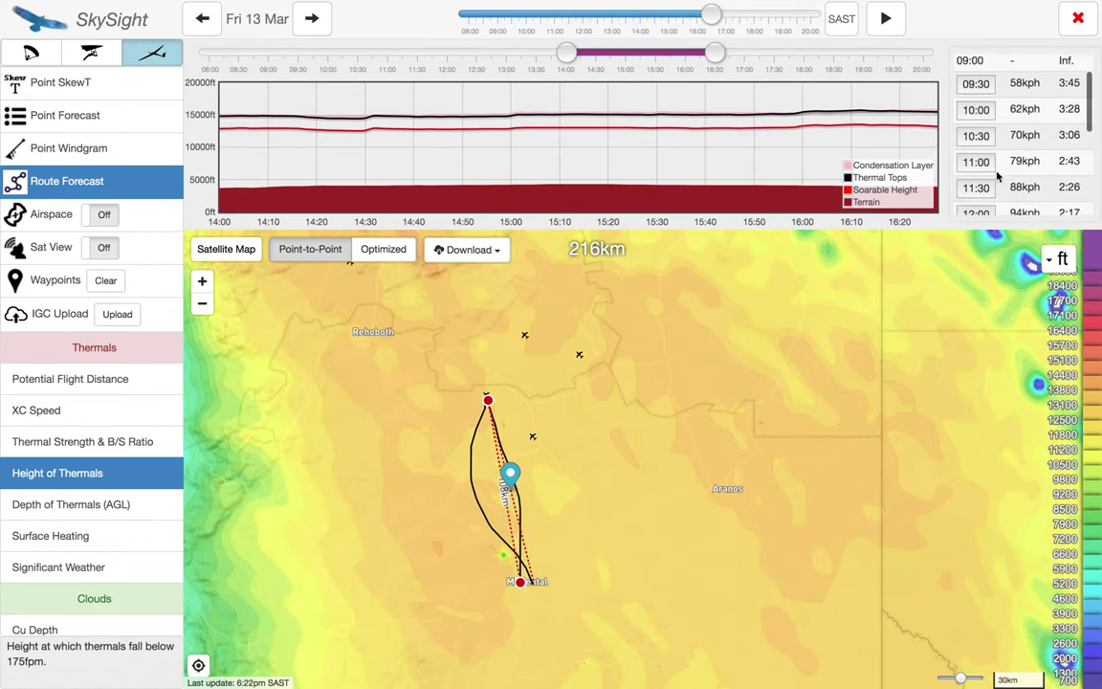
pyautogui.scroll(-1, 998, 176)
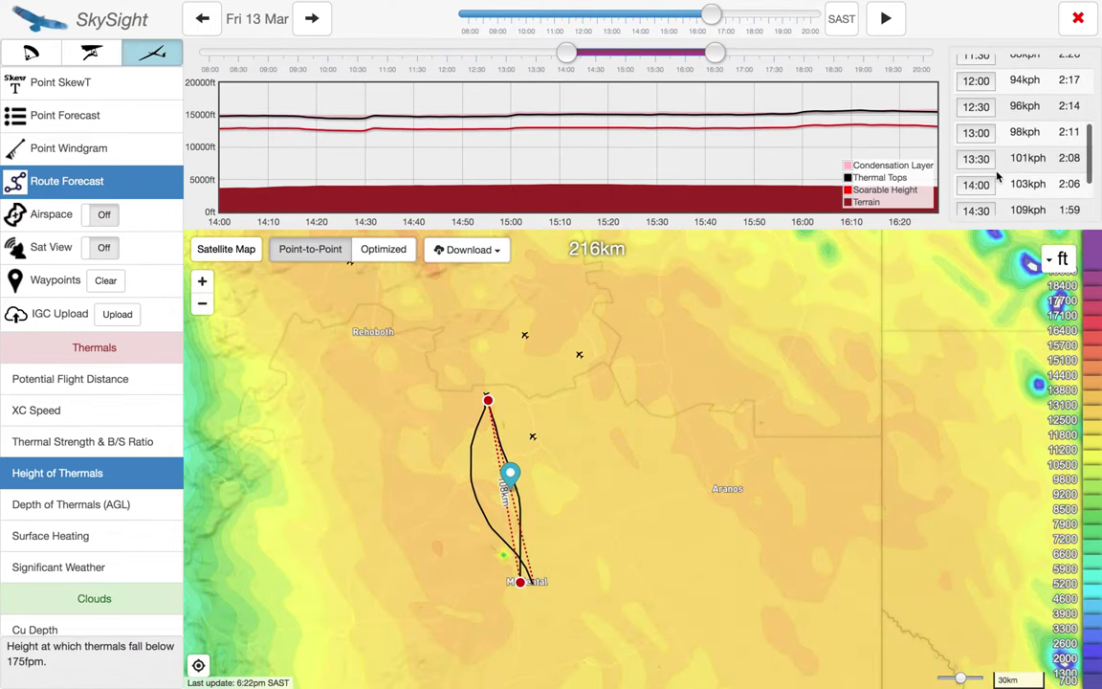
pyautogui.scroll(-2, 978, 169)
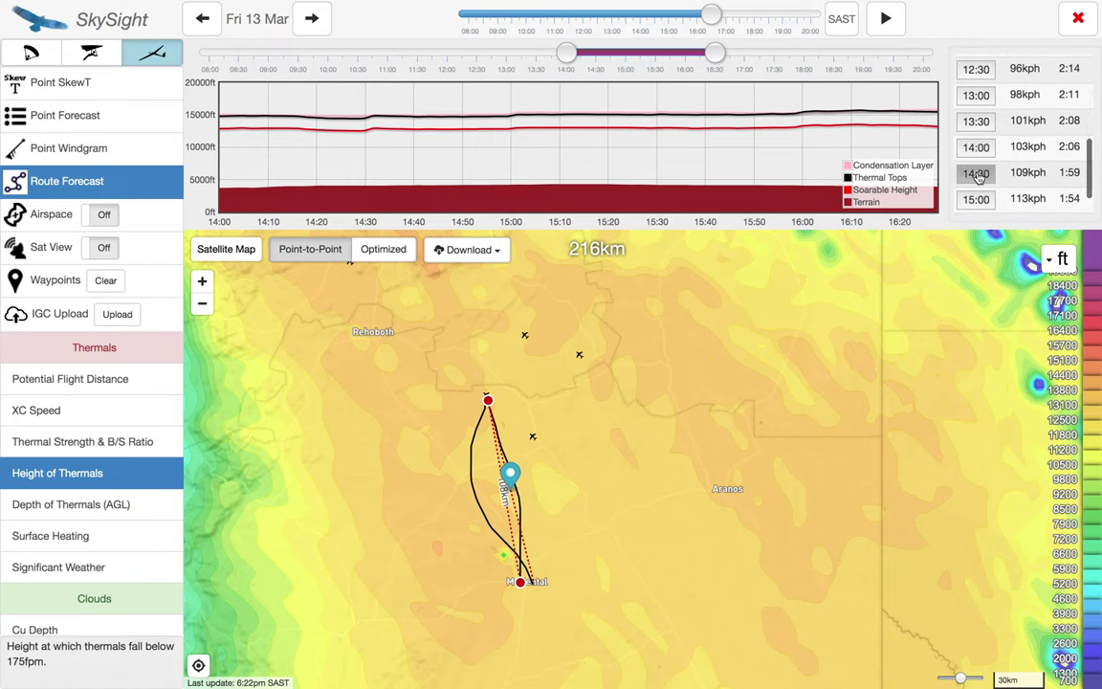
# Step: Pick the 14:30 start time and display the XC Speed forecast beneath the route
pyautogui.click(978, 174)
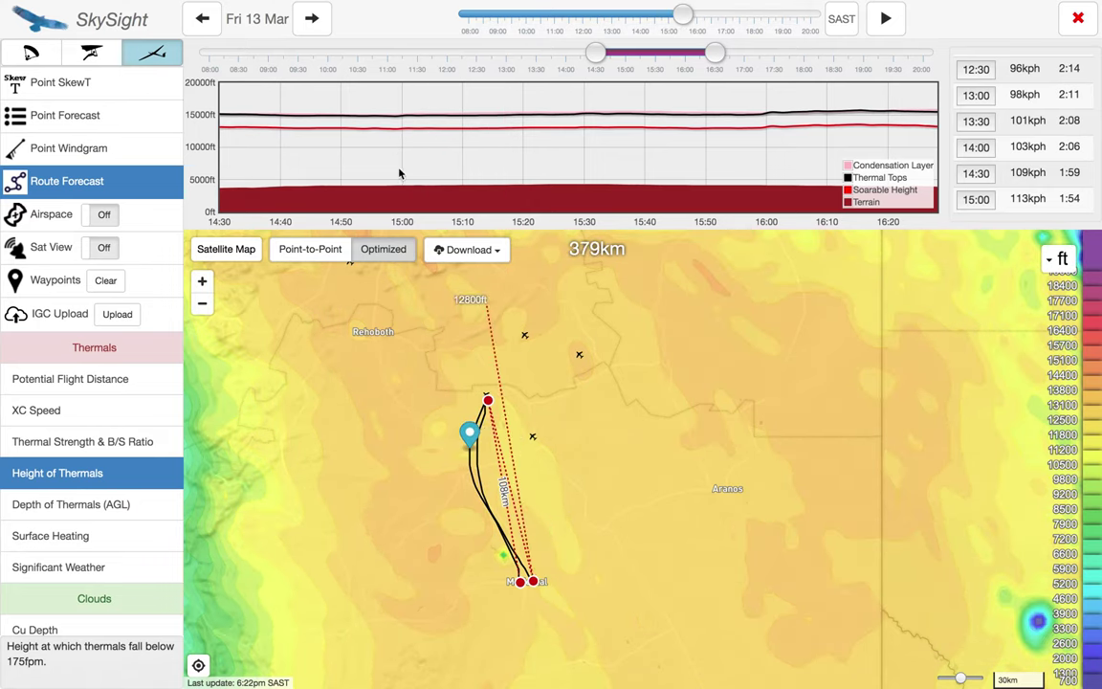
pyautogui.click(109, 412)
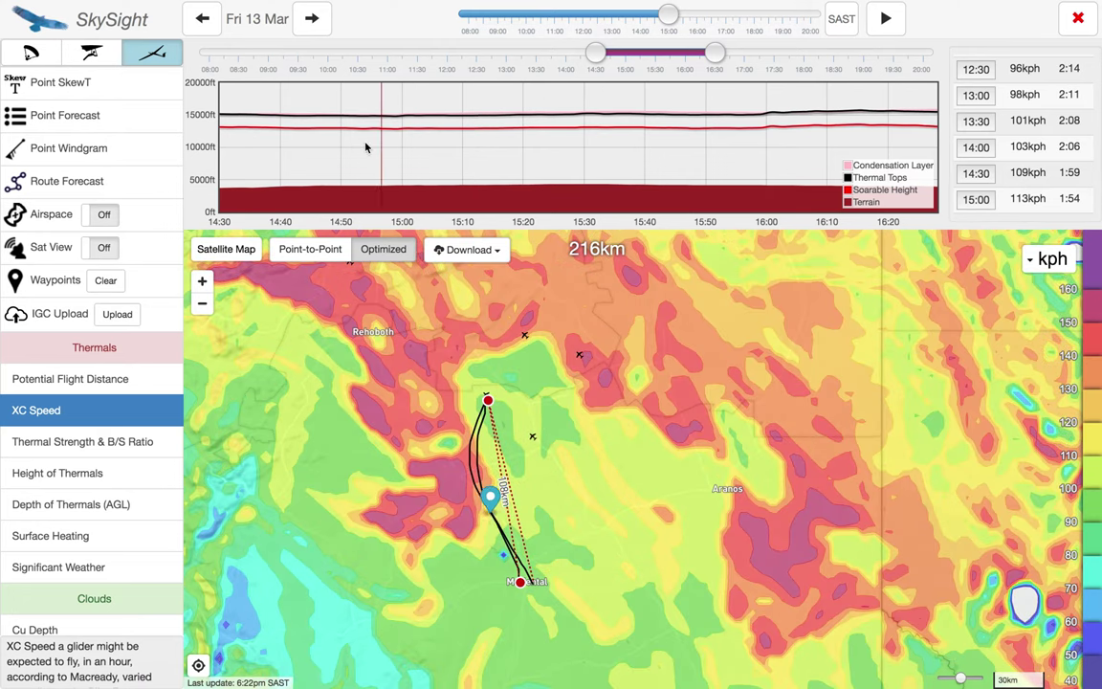
# Step: Switch routing to Point-to-Point and list the XCTrack, XCSoar and .CUP download formats
pyautogui.click(320, 249)
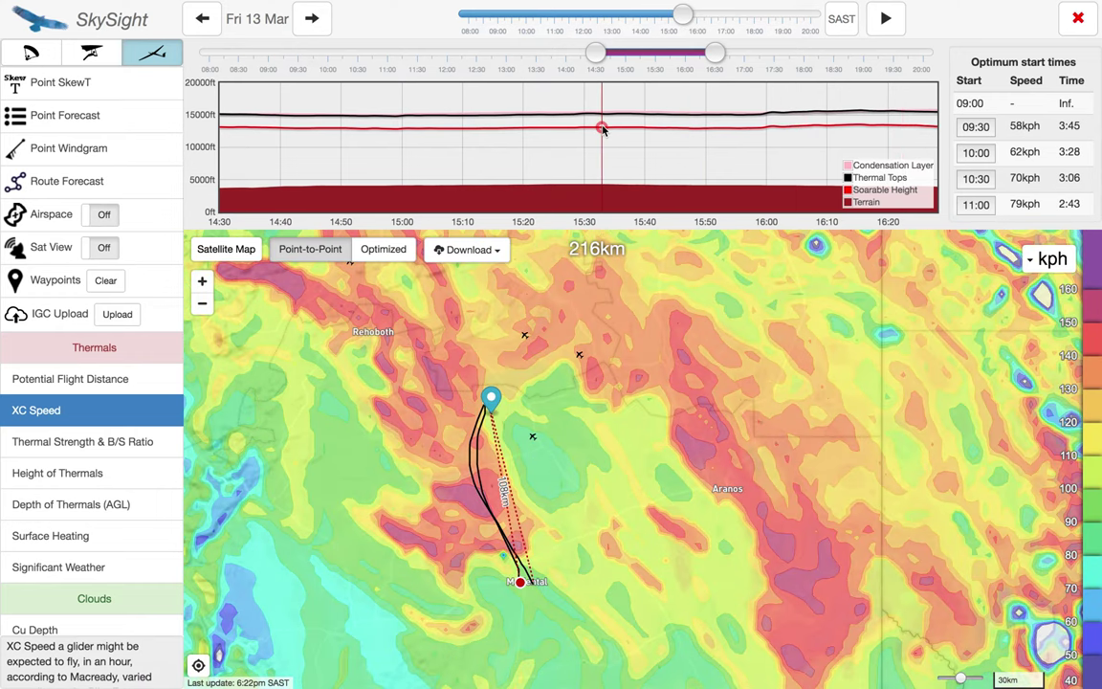
pyautogui.click(499, 253)
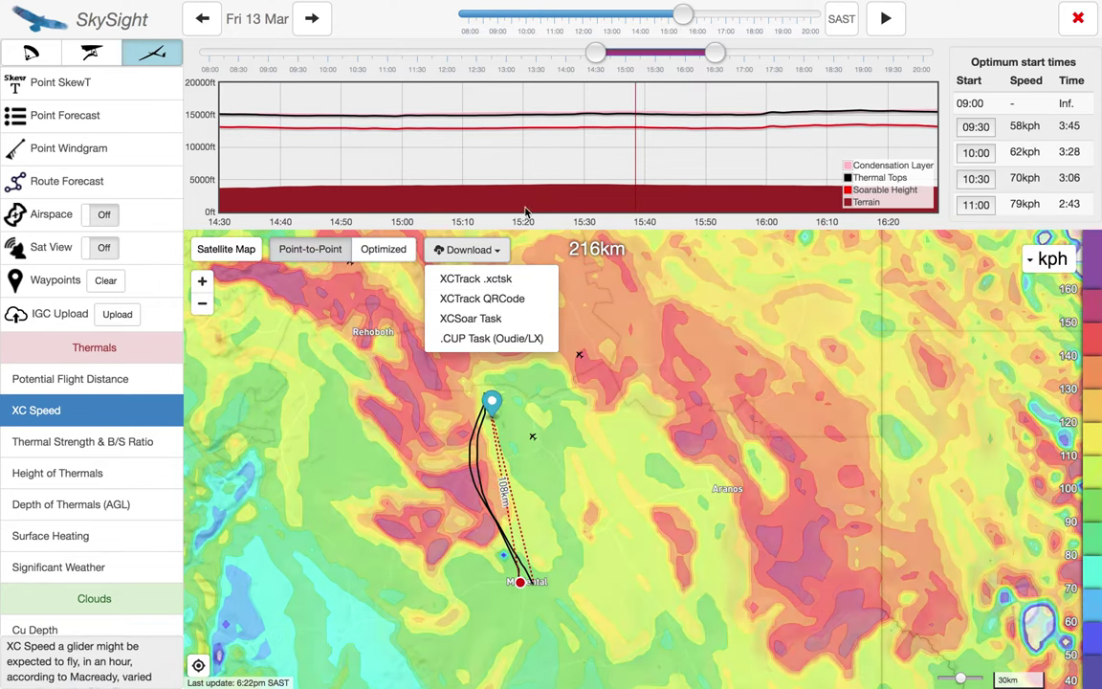
# Step: Dismiss the download list, then play and stop the 3-D flyover along the route
pyautogui.click(502, 252)
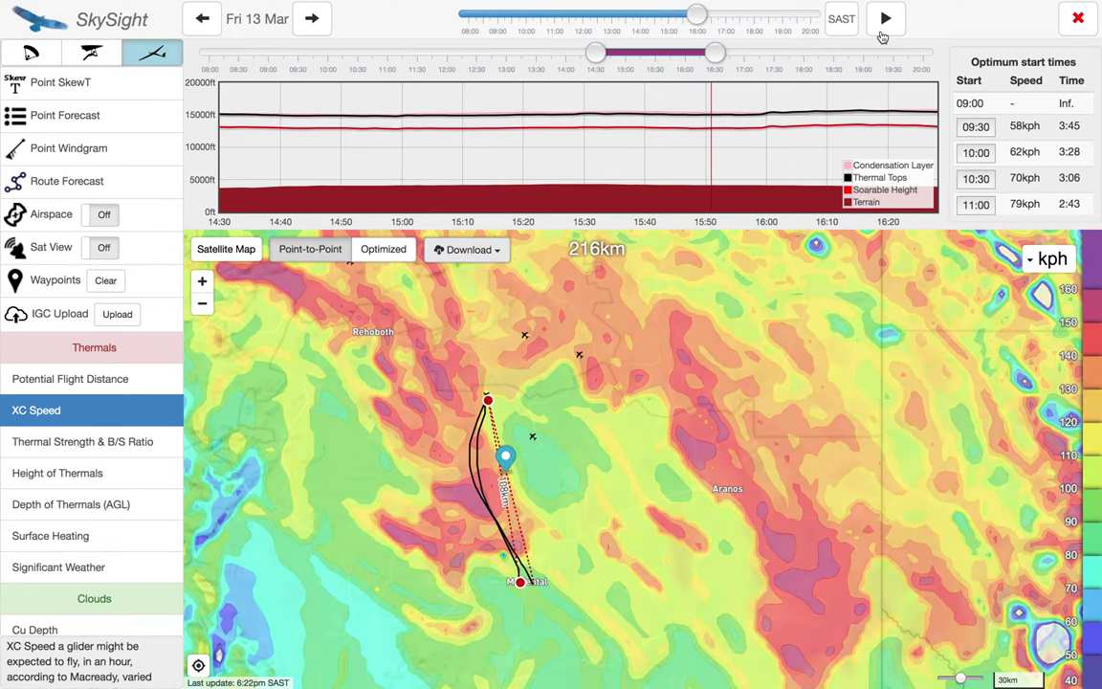
pyautogui.click(886, 31)
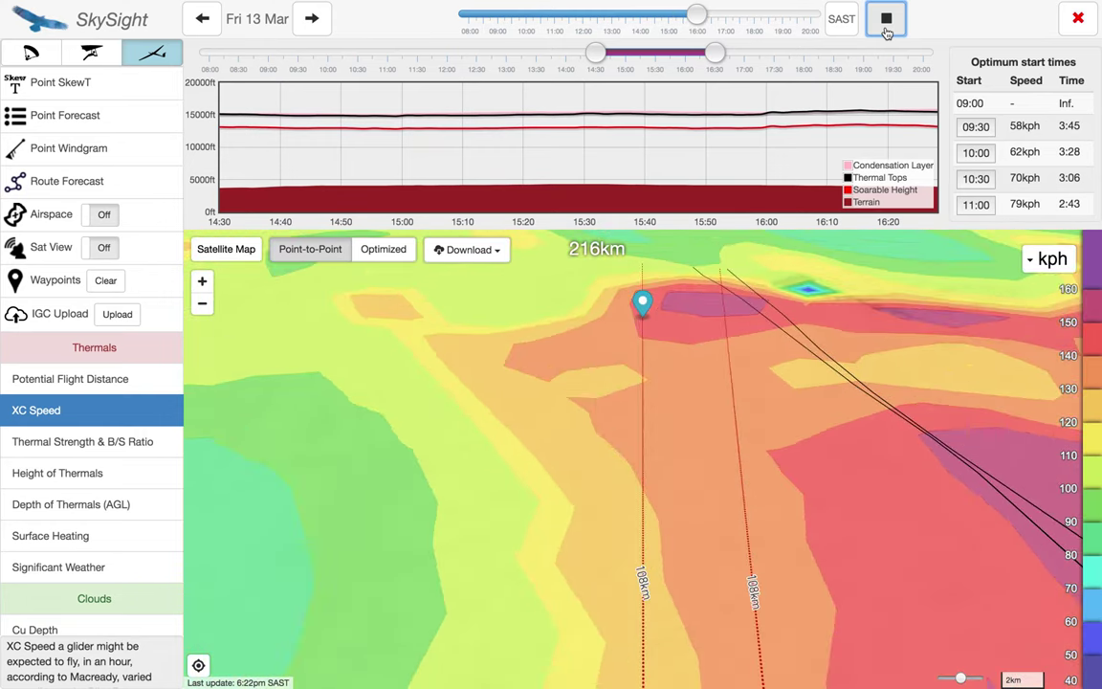
pyautogui.click(886, 24)
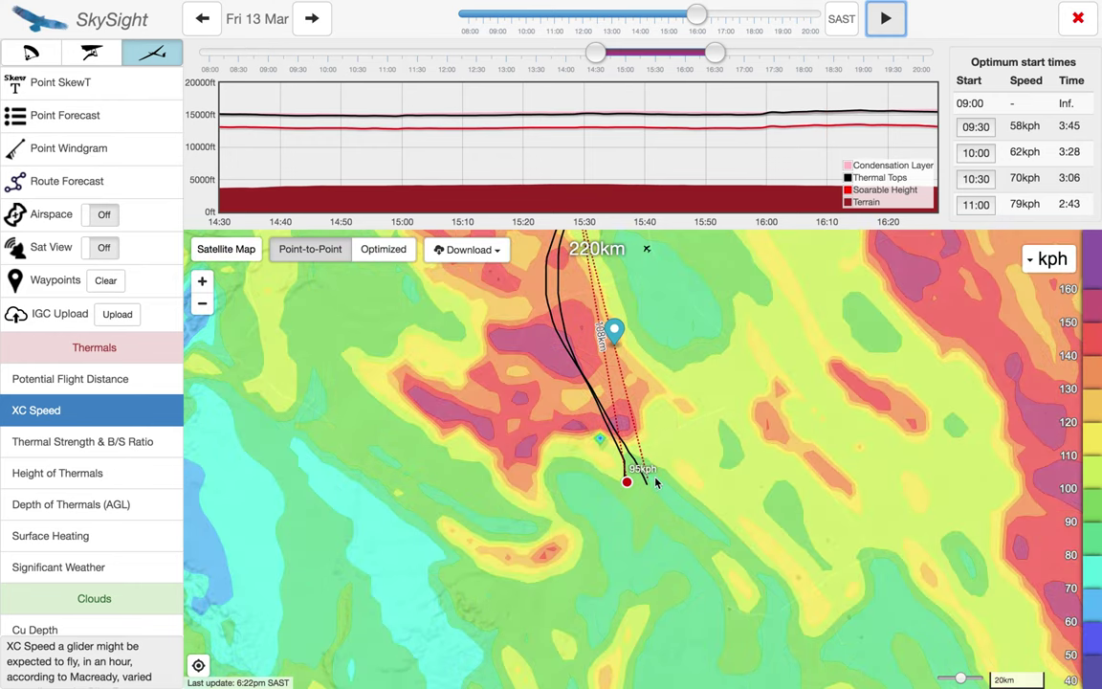
# Step: Add turnpoints to make a 279km task, then discard it for an empty 0km route forecast
pyautogui.click(648, 478)
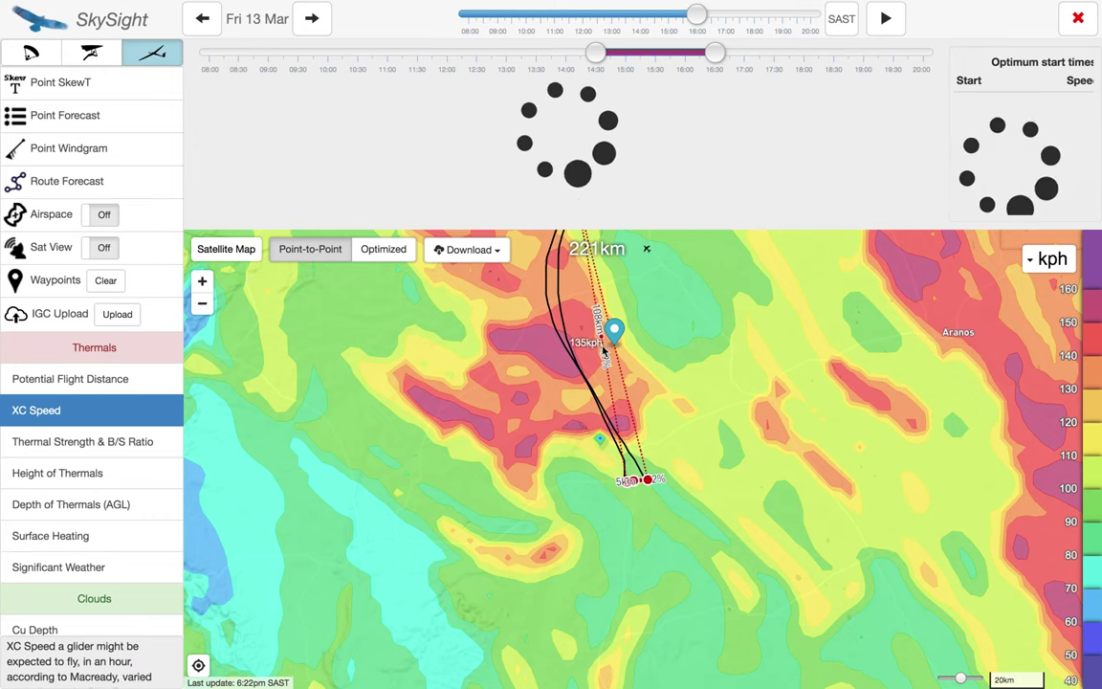
pyautogui.moveTo(603, 342); pyautogui.dragTo(466, 384)
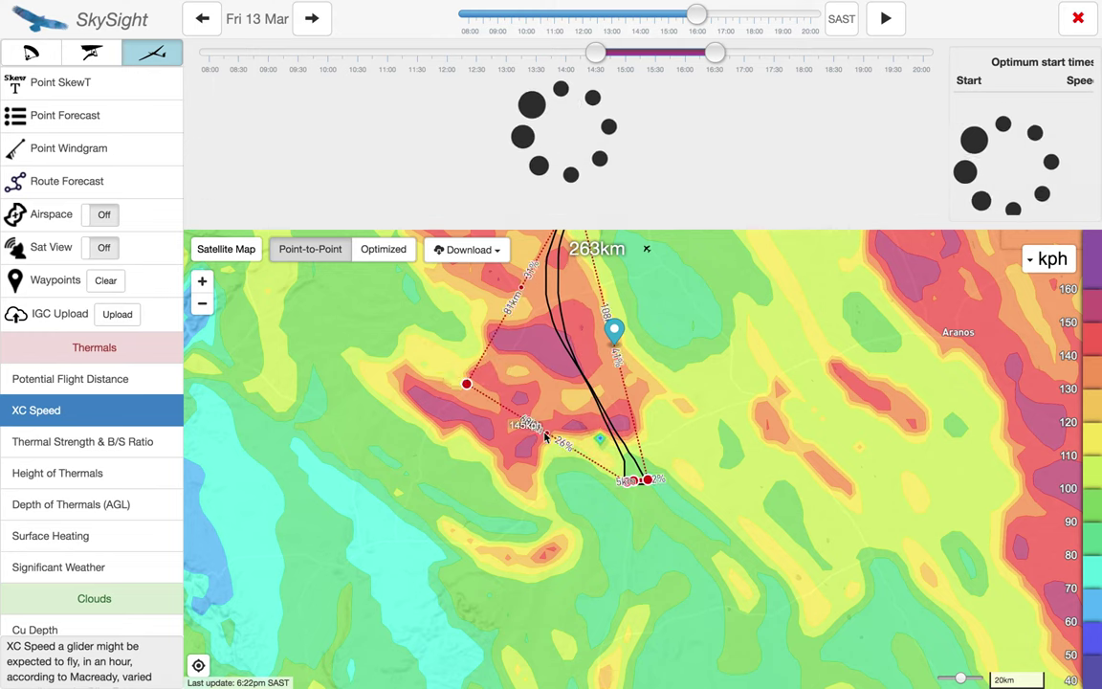
pyautogui.moveTo(541, 433); pyautogui.dragTo(573, 369)
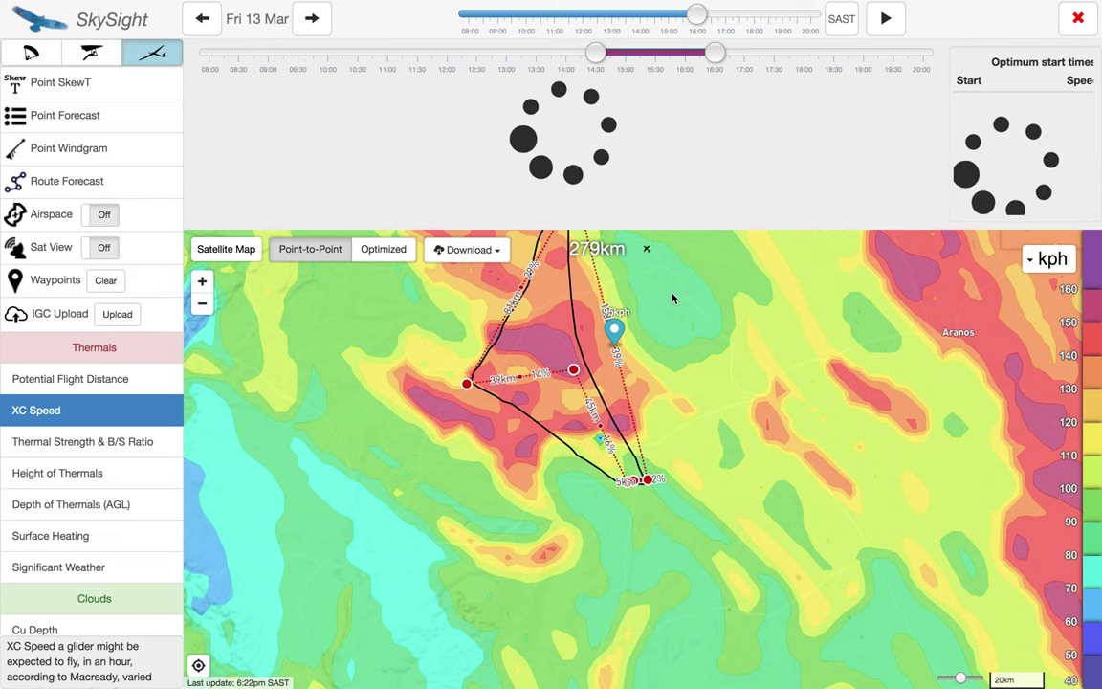
pyautogui.moveTo(701, 288); pyautogui.dragTo(708, 392)
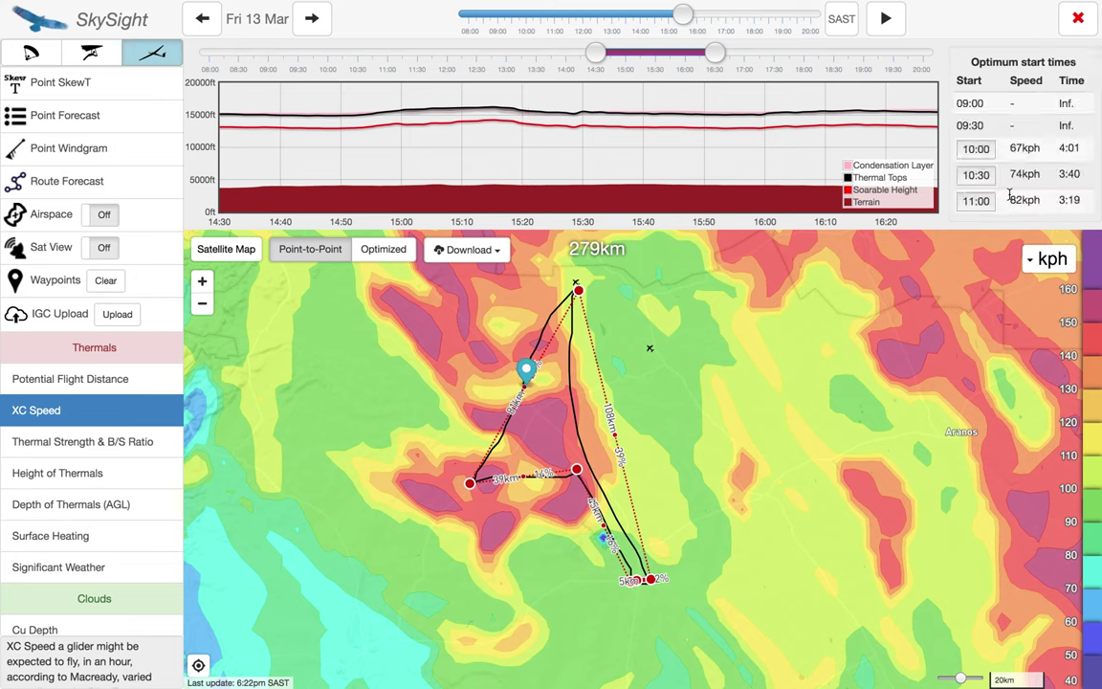
pyautogui.scroll(-1, 1049, 184)
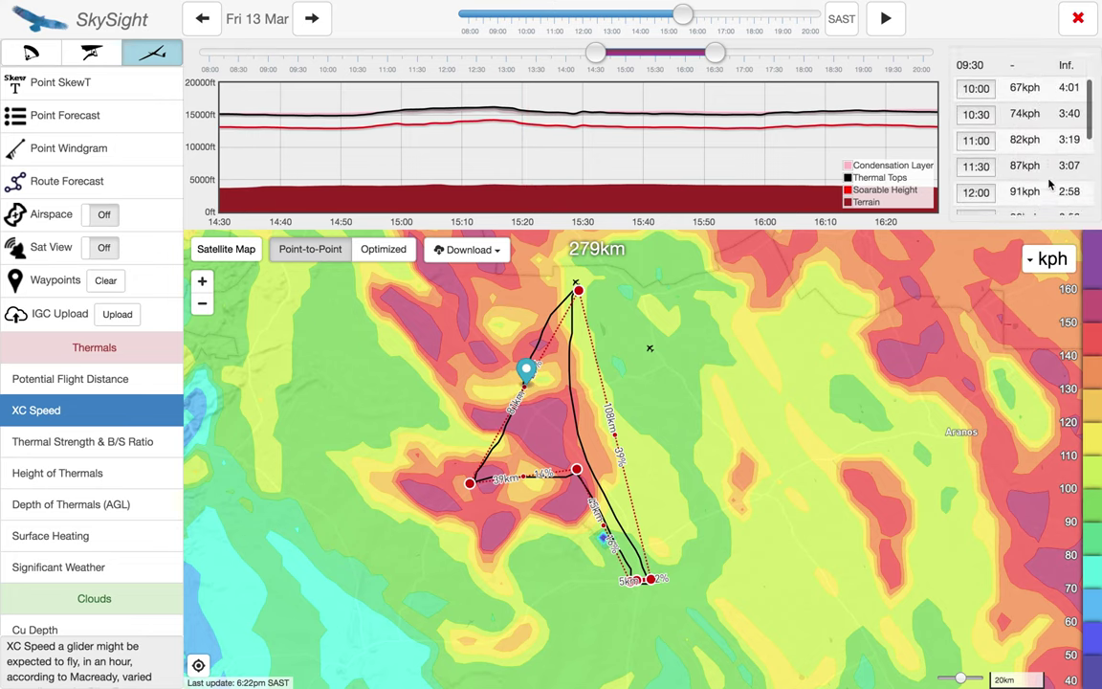
pyautogui.scroll(1, 1036, 142)
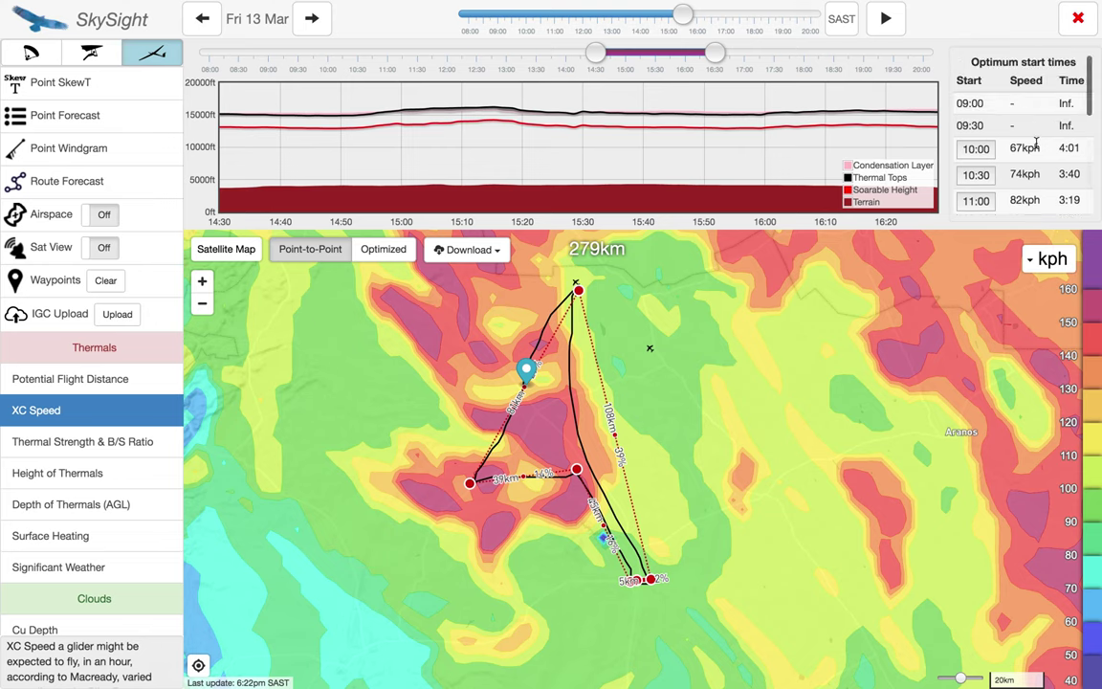
pyautogui.click(1077, 37)
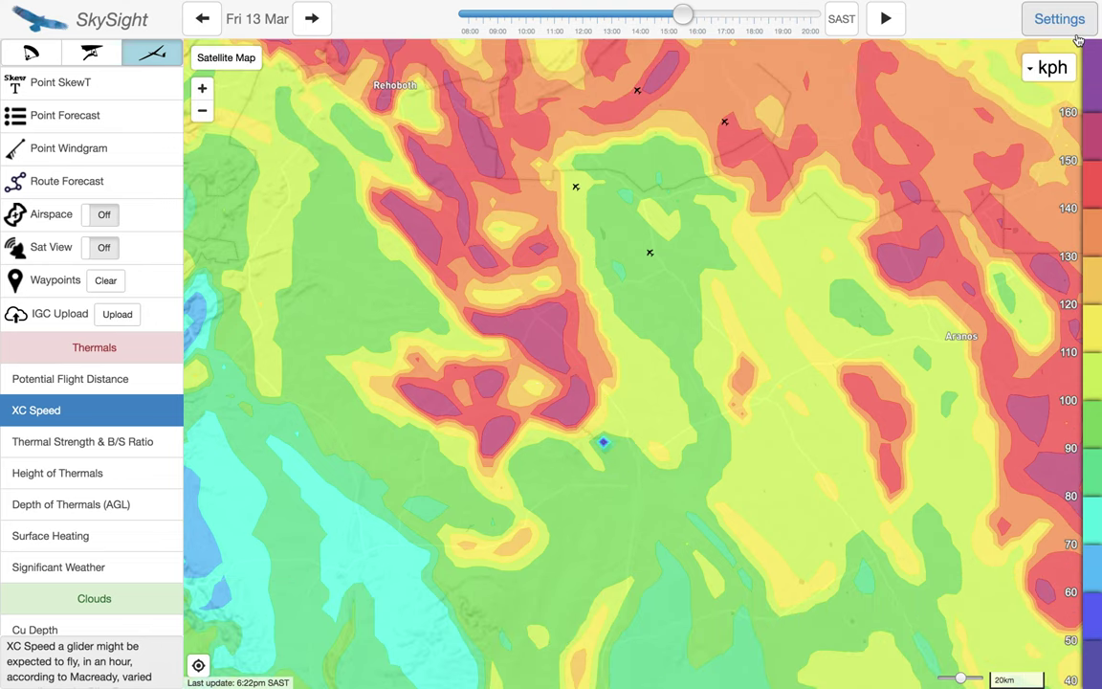
pyautogui.click(125, 183)
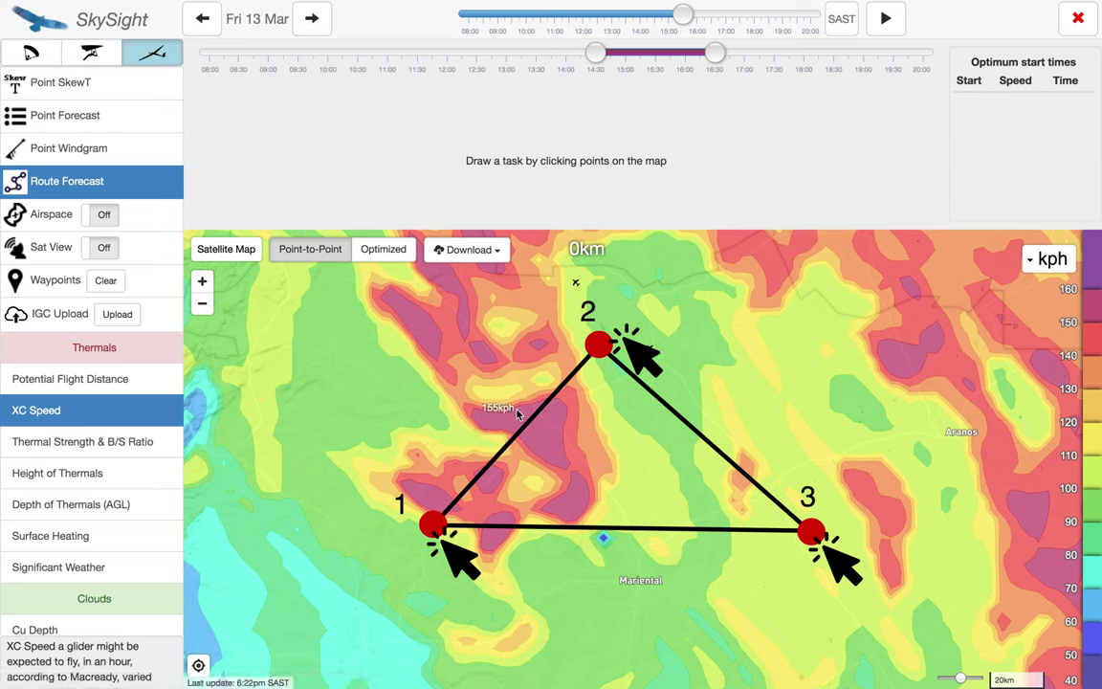